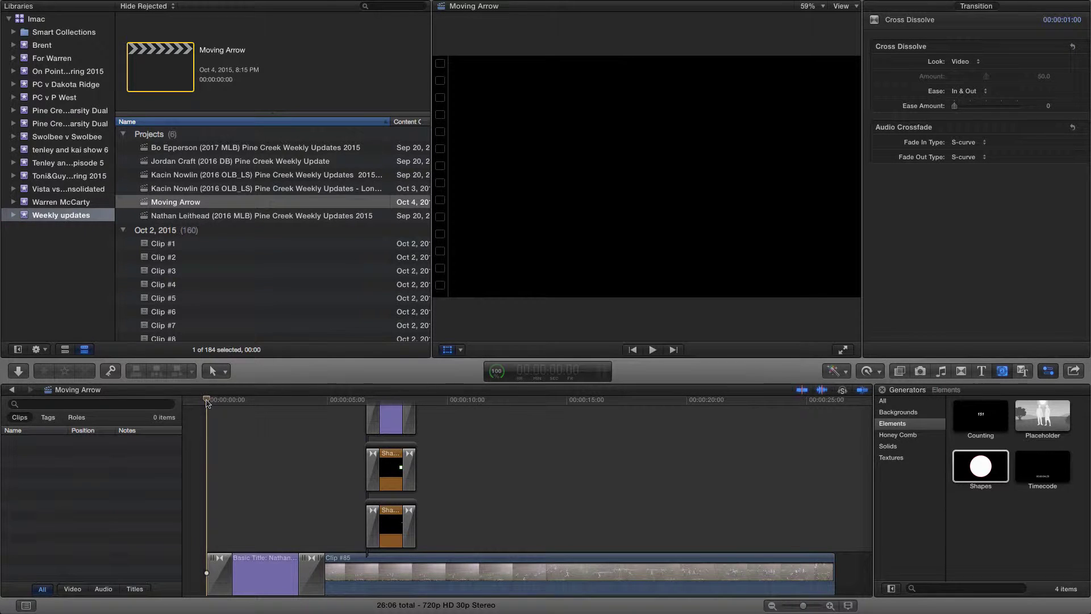
Scrub the Moving Arrow timeline from the opening title through the transition to the labelled arrow overlay on Clip #85.
{"action": "scroll", "coordinate": [206, 402], "scroll_direction": "down", "scroll_amount": 1}
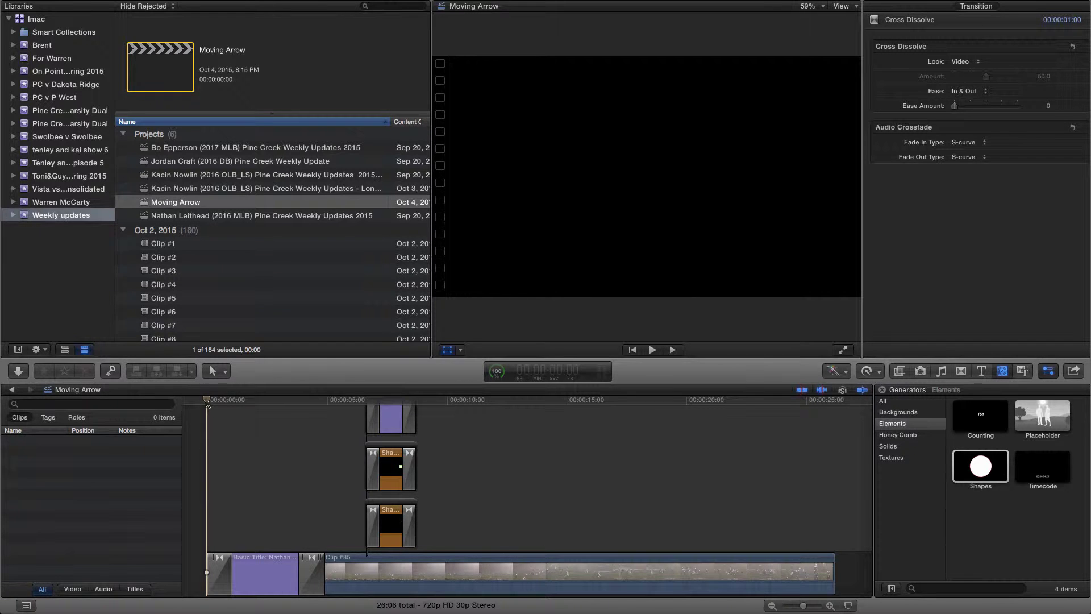
{"action": "scroll", "coordinate": [206, 402], "scroll_direction": "right", "scroll_amount": 1}
{"action": "left_click_drag", "start_coordinate": [207, 402], "coordinate": [255, 407]}
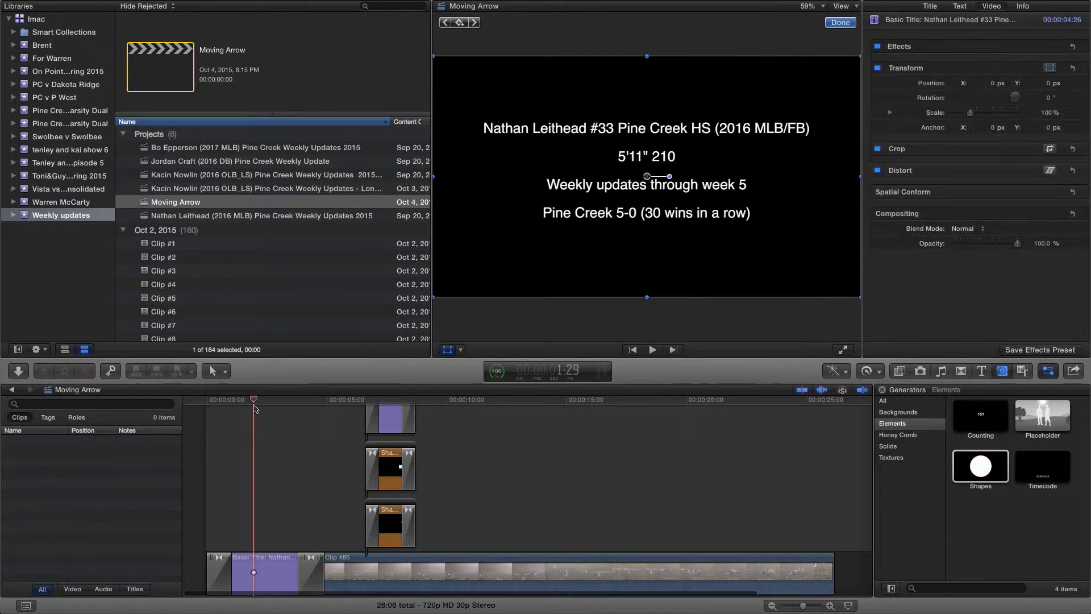
{"action": "scroll", "coordinate": [254, 408], "scroll_direction": "left", "scroll_amount": 1}
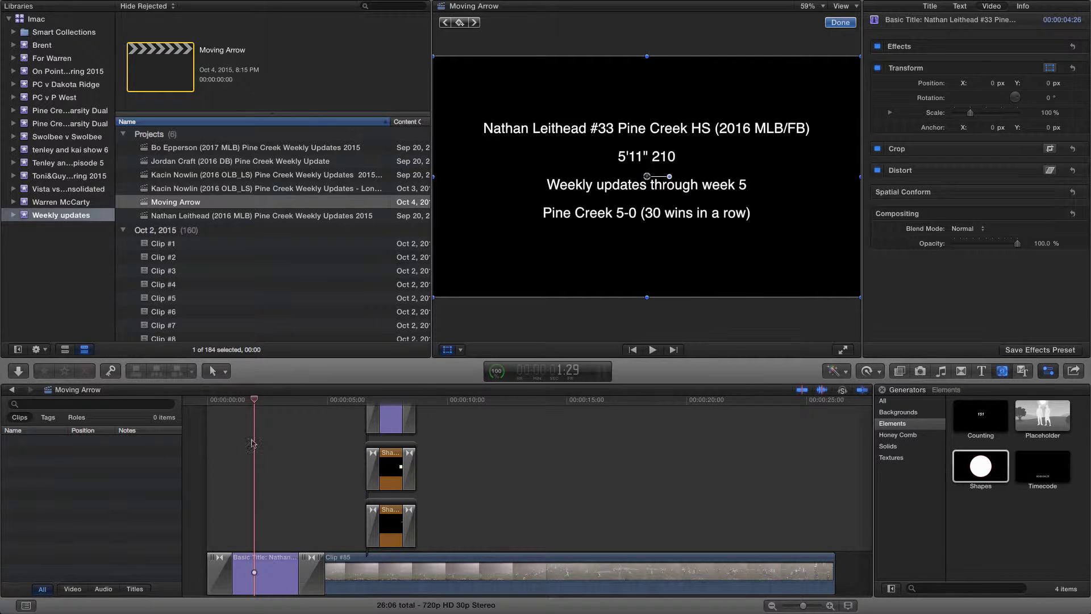
{"action": "left_click_drag", "start_coordinate": [254, 401], "coordinate": [328, 428]}
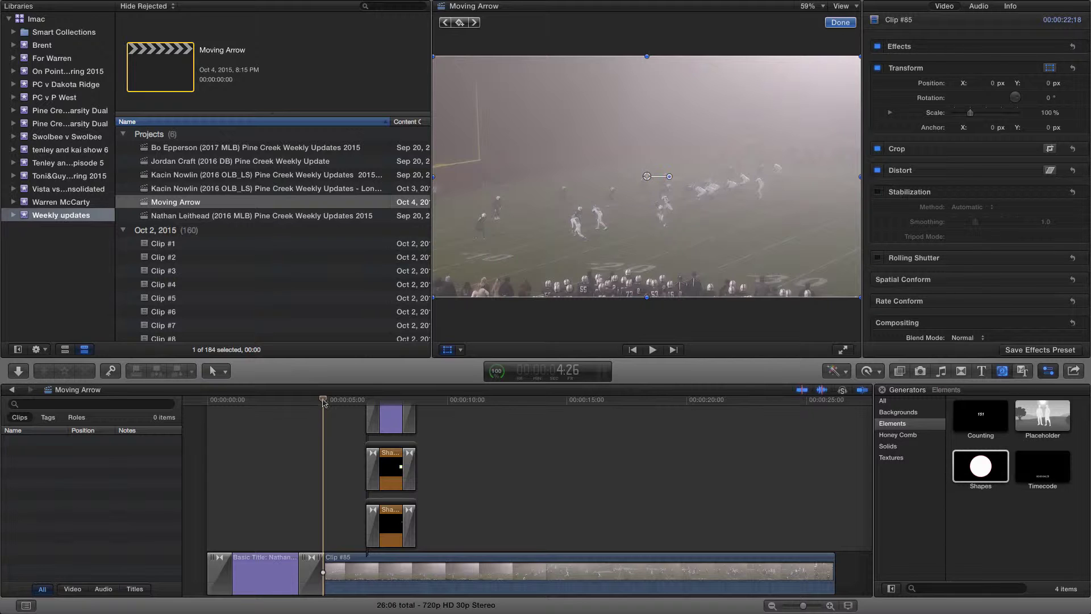
{"action": "scroll", "coordinate": [324, 403], "scroll_direction": "down", "scroll_amount": 1}
{"action": "scroll", "coordinate": [341, 431], "scroll_direction": "up", "scroll_amount": 3}
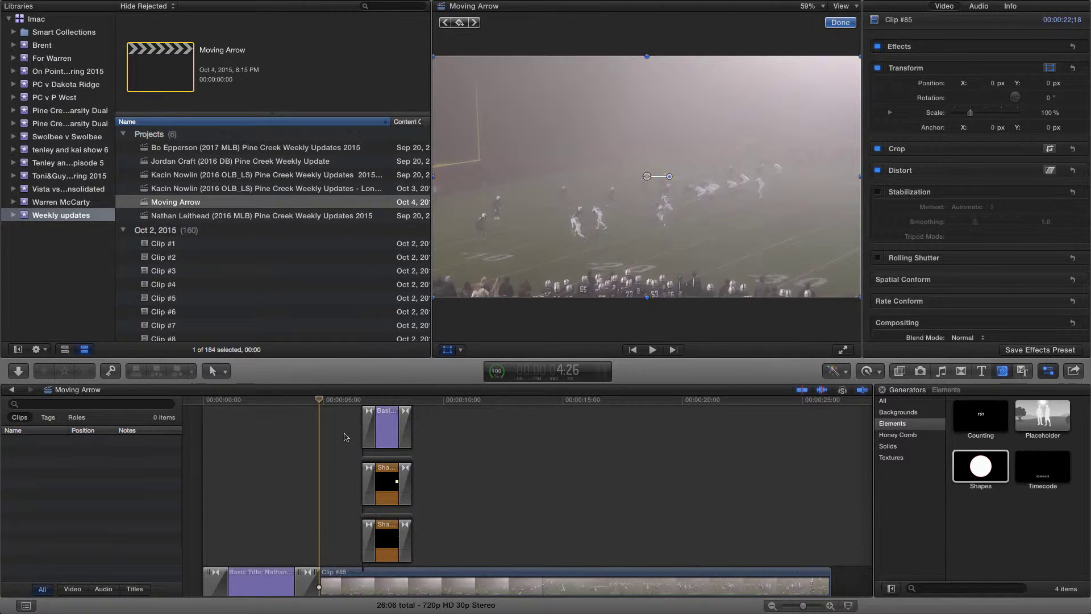
{"action": "scroll", "coordinate": [344, 436], "scroll_direction": "down", "scroll_amount": 1}
{"action": "left_click", "coordinate": [307, 405]}
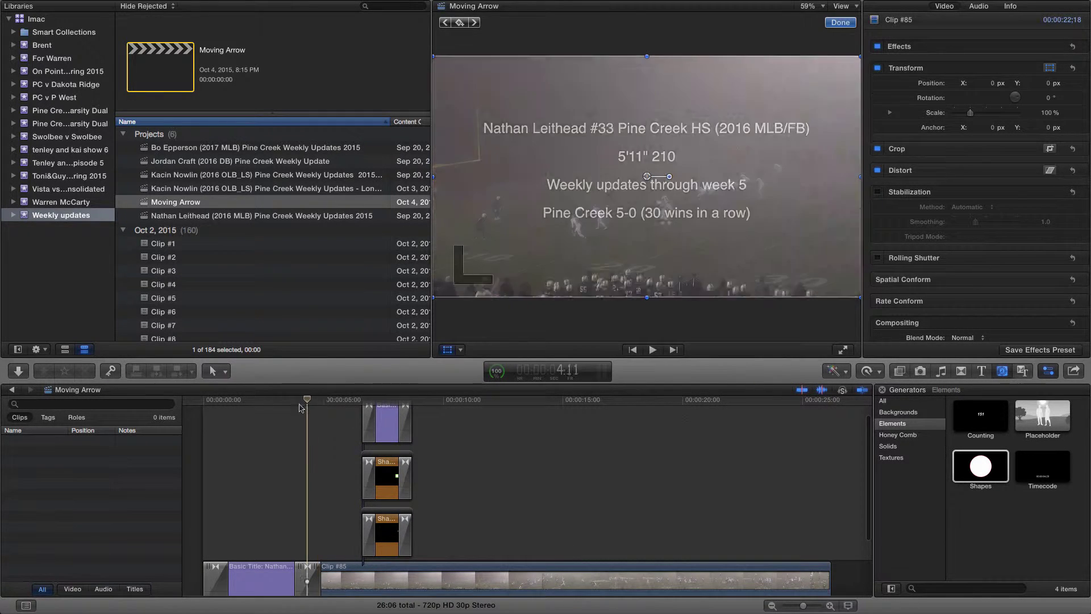
{"action": "left_click_drag", "start_coordinate": [301, 408], "coordinate": [282, 407]}
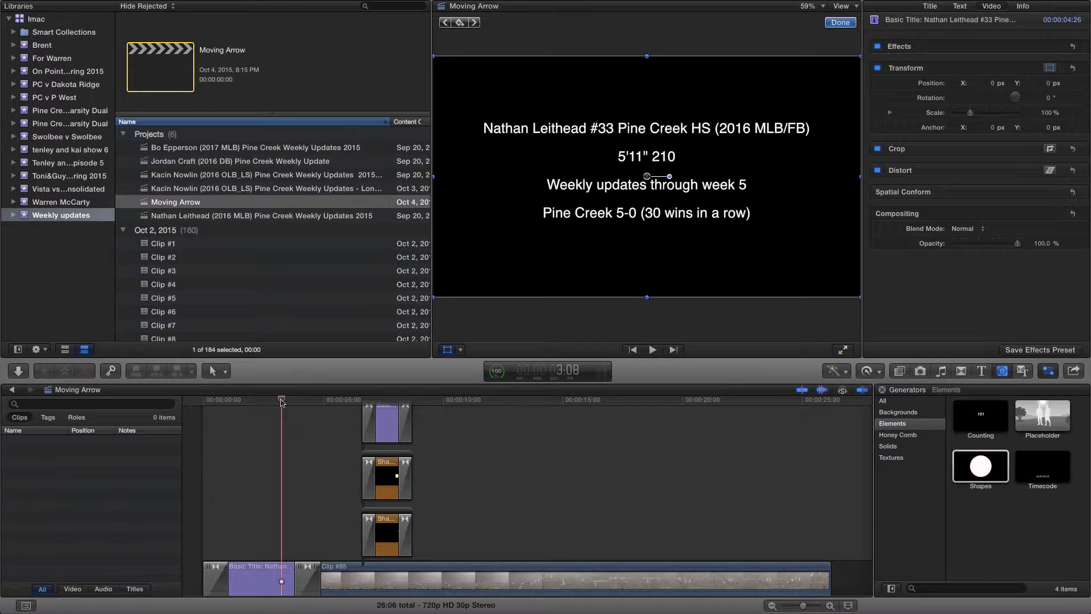
{"action": "left_click_drag", "start_coordinate": [281, 402], "coordinate": [374, 421]}
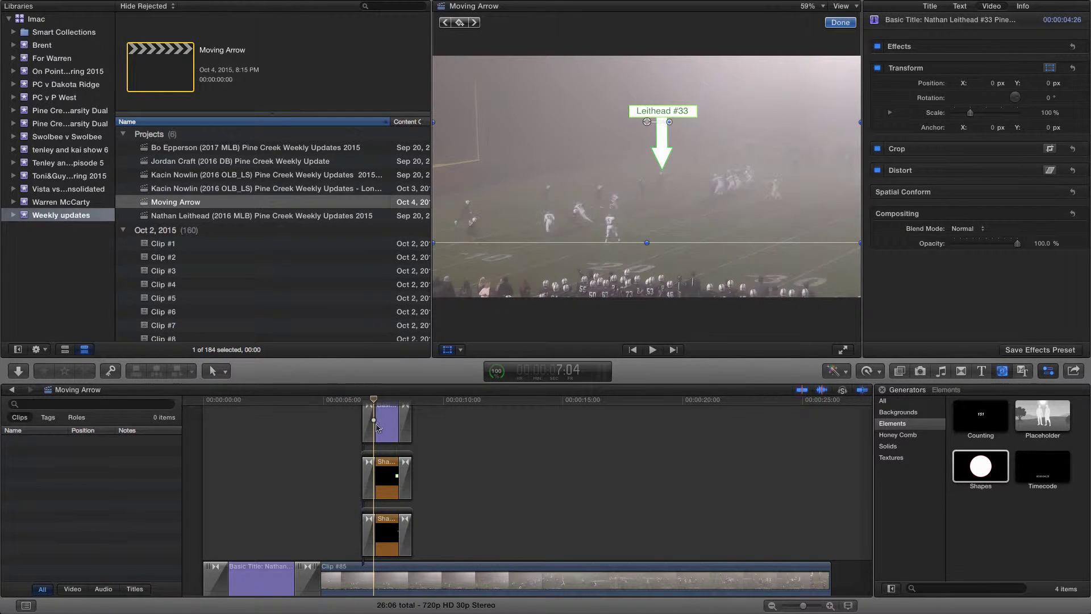
{"action": "left_click", "coordinate": [378, 427]}
Play the project from the title-to-video transition through the arrow sequence and stop near 23:03.
{"action": "left_click", "coordinate": [313, 409]}
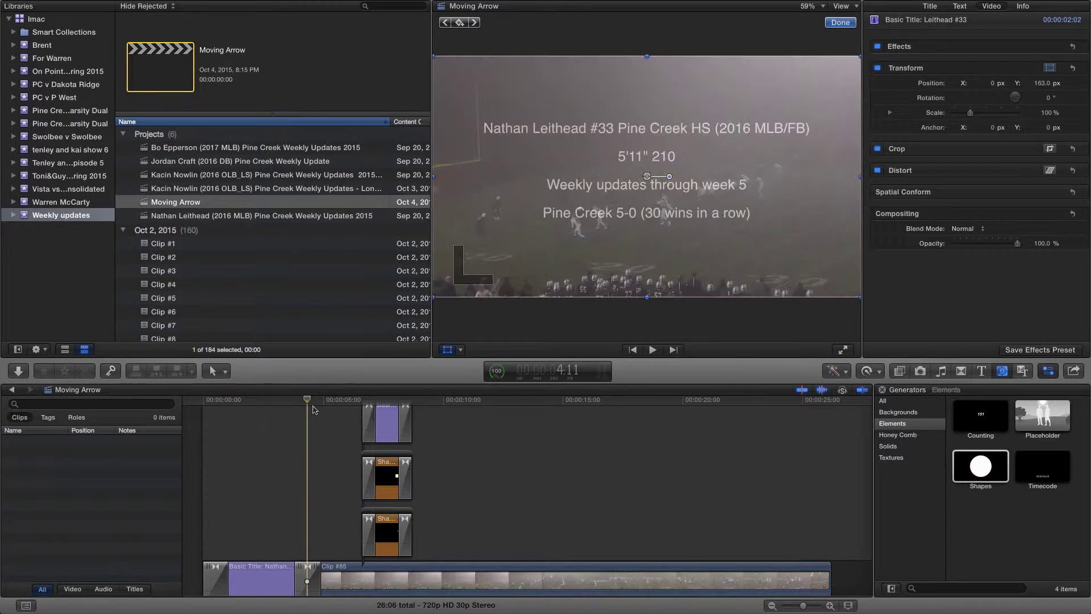
{"action": "key", "text": "space"}
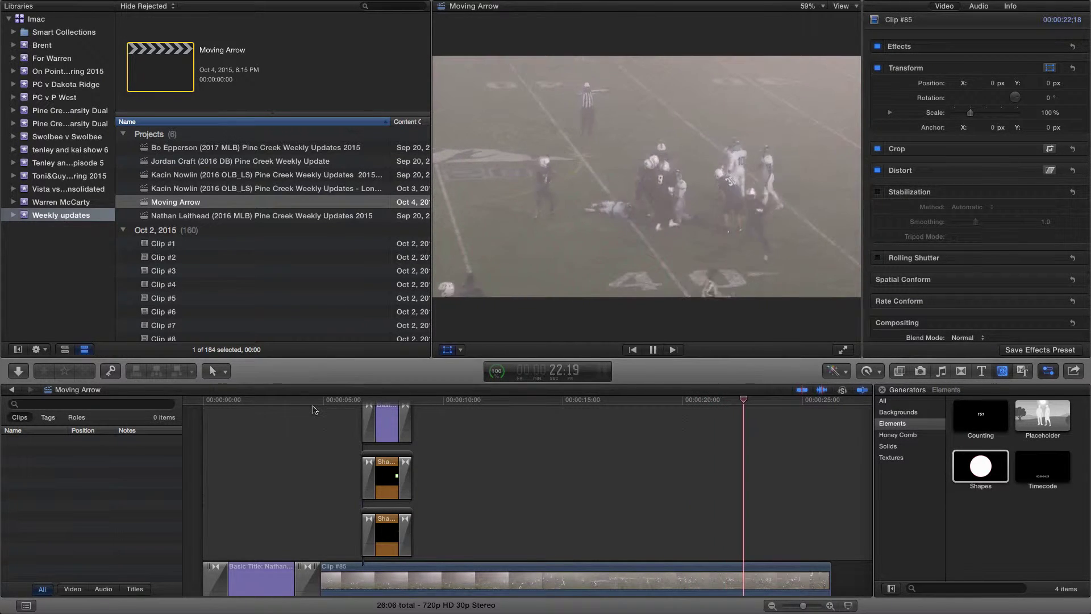
{"action": "key", "text": "shift+t"}
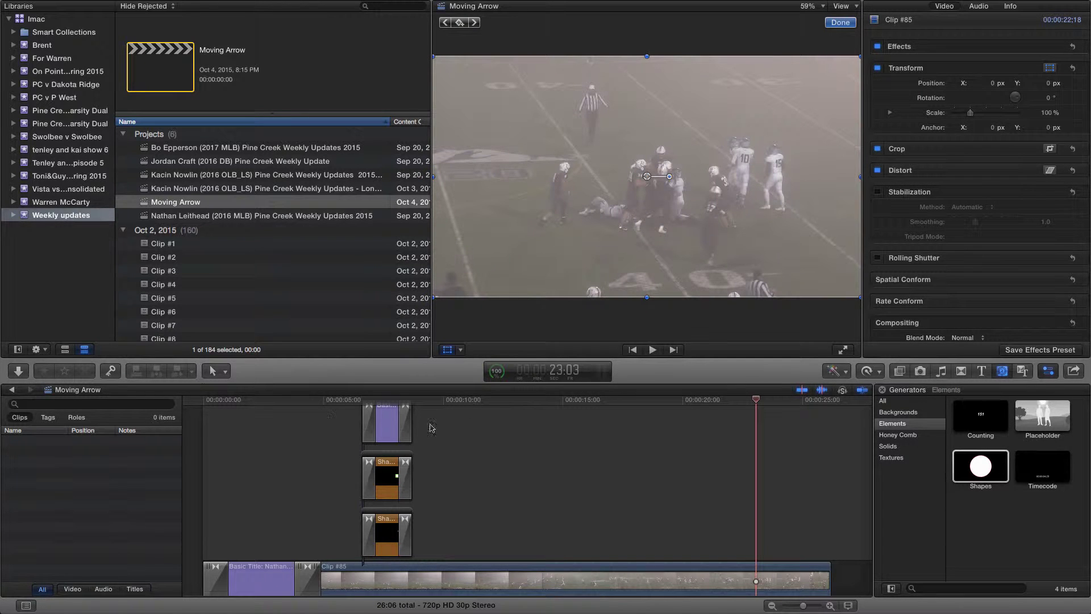
{"action": "scroll", "coordinate": [483, 424], "scroll_direction": "up", "scroll_amount": 2}
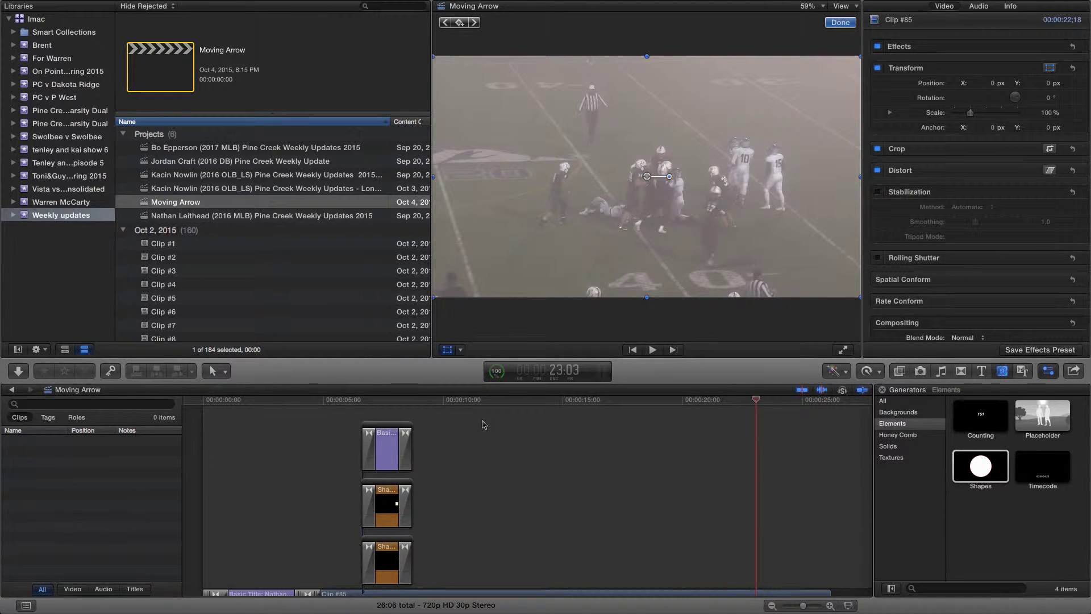
Switch to Chrome to view the video comment asking how to make the shape follow the player, and return to Final Cut Pro.
{"action": "key", "text": "super+Tab"}
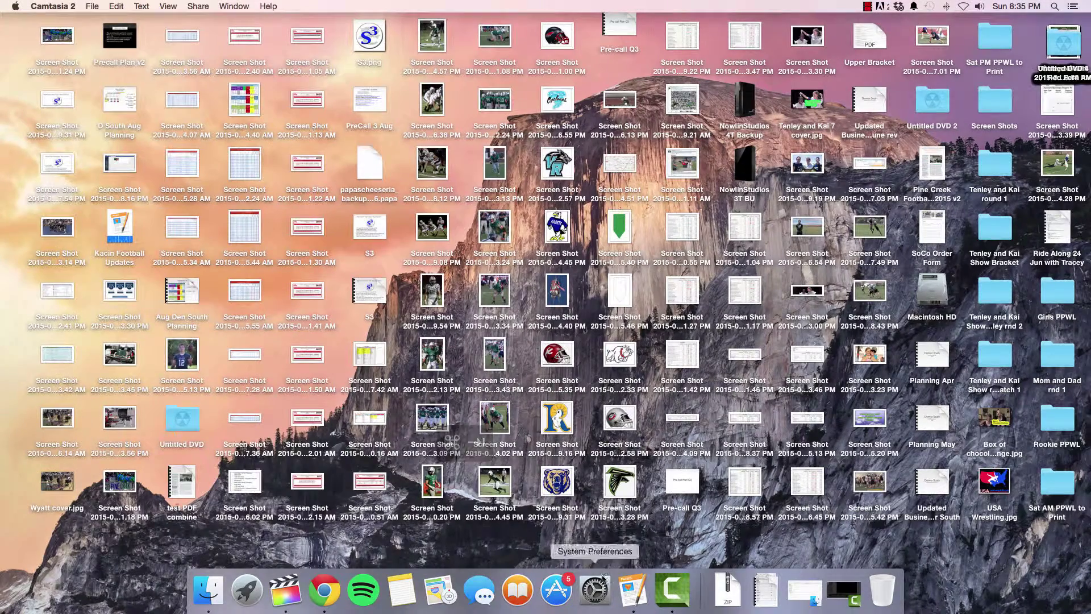
{"action": "left_click", "coordinate": [324, 590]}
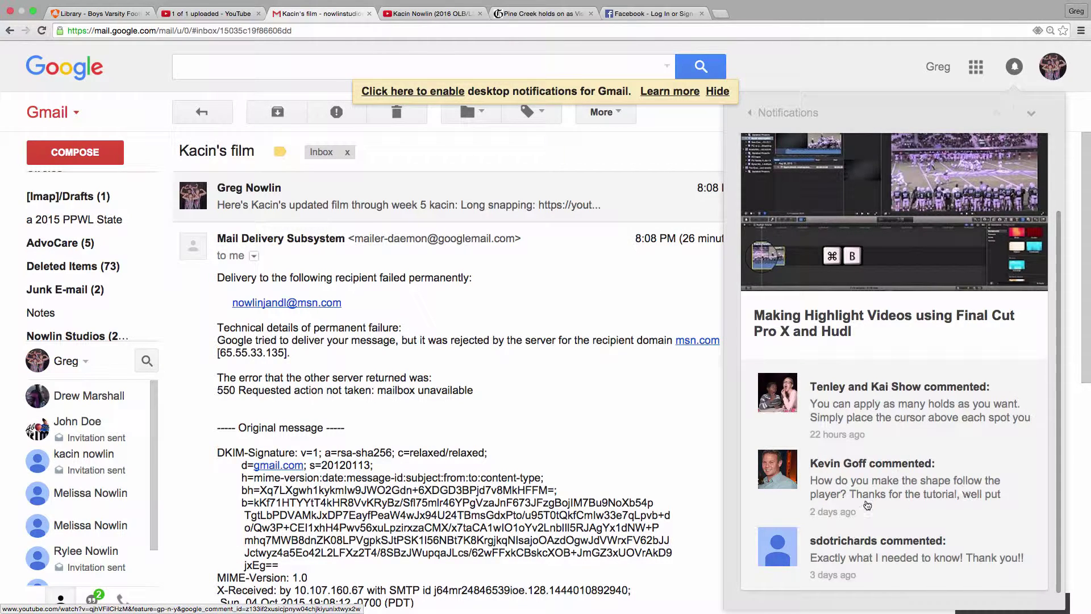
{"action": "key", "text": "super+Tab"}
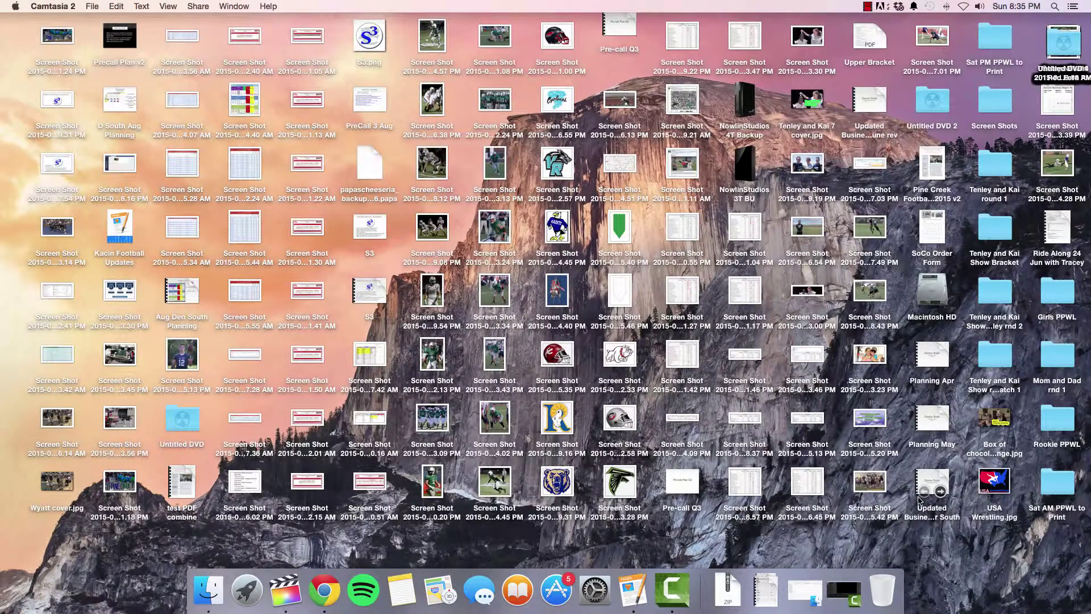
{"action": "key", "text": "super+Tab"}
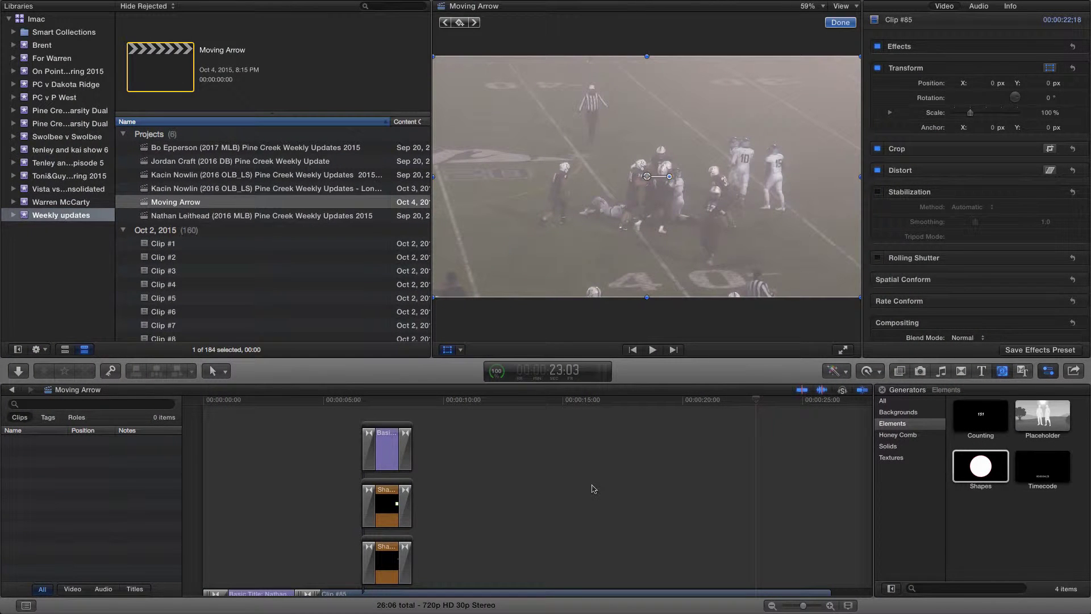
Add a Shapes generator above Clip #85, starting at 15:29 on the timeline.
{"action": "left_click", "coordinate": [506, 402]}
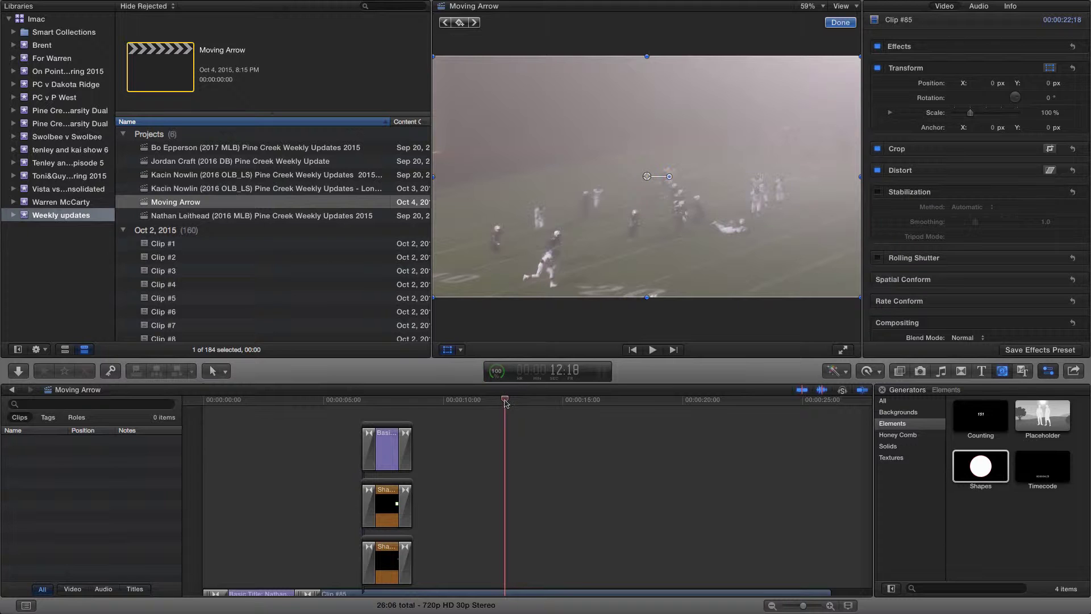
{"action": "left_click_drag", "start_coordinate": [505, 403], "coordinate": [586, 425]}
{"action": "scroll", "coordinate": [692, 441], "scroll_direction": "down", "scroll_amount": 4}
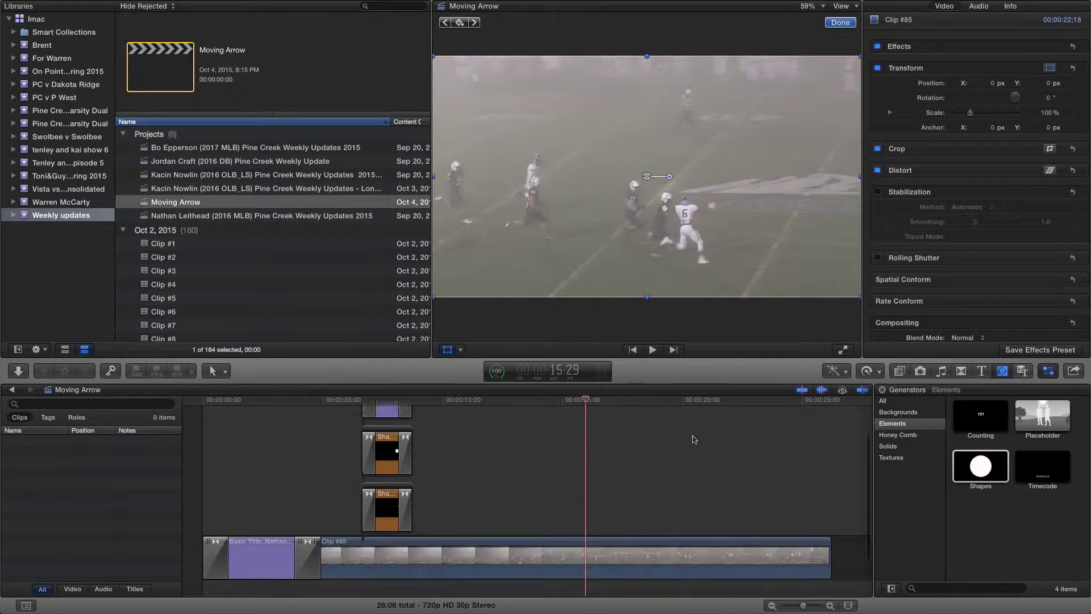
{"action": "left_click", "coordinate": [981, 466]}
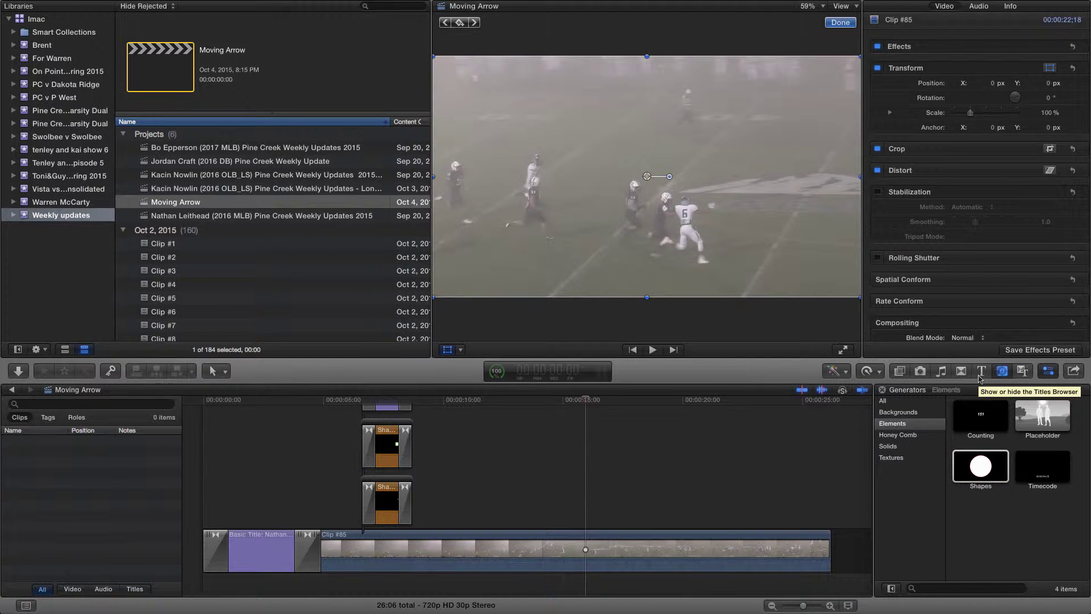
{"action": "left_click", "coordinate": [1002, 371]}
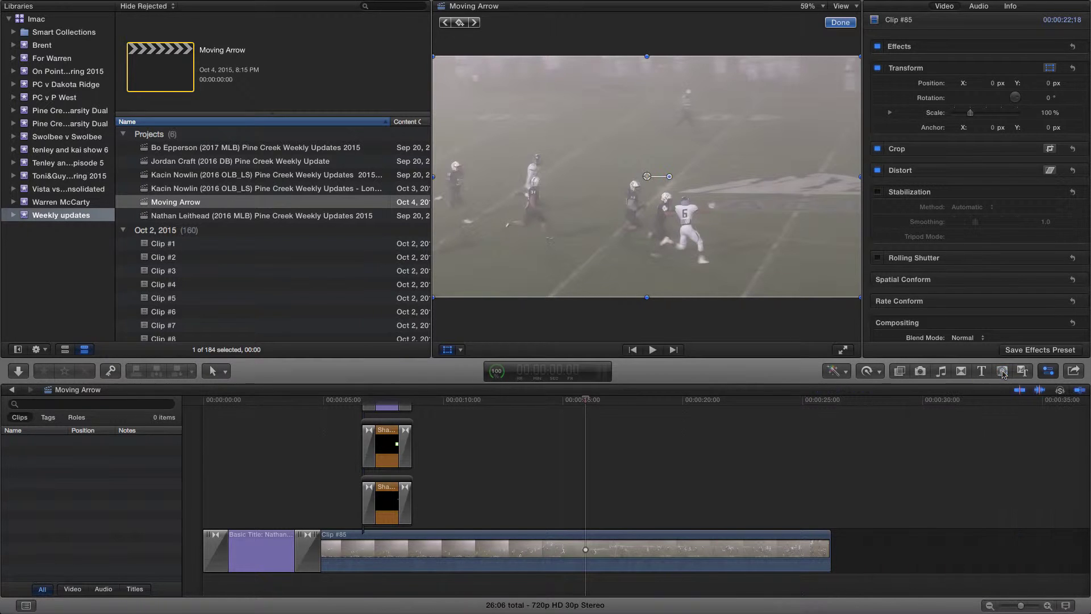
{"action": "left_click", "coordinate": [1002, 371]}
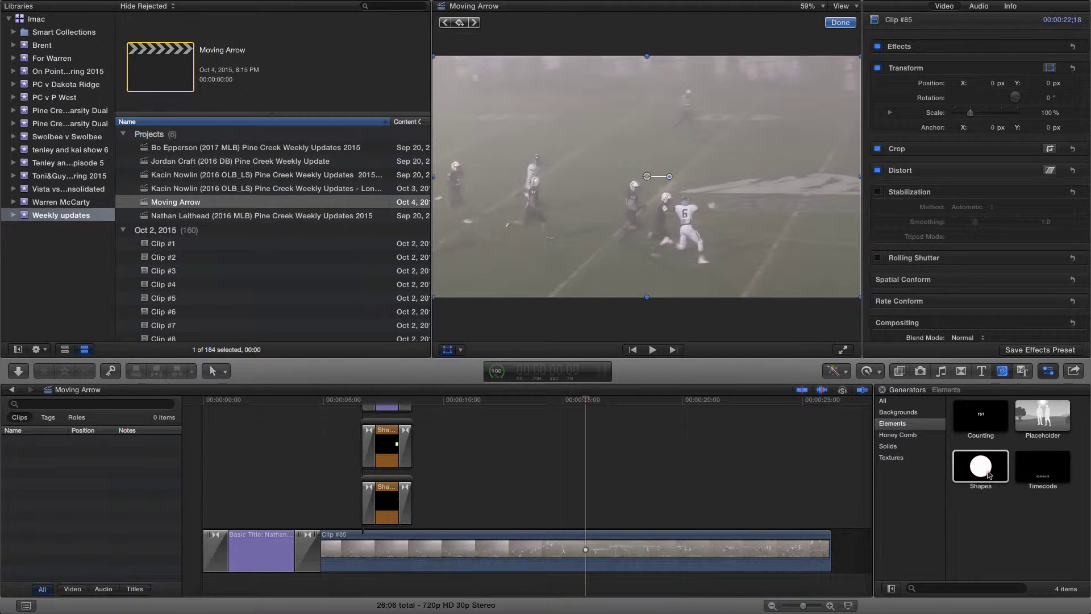
{"action": "left_click_drag", "start_coordinate": [989, 474], "coordinate": [582, 507]}
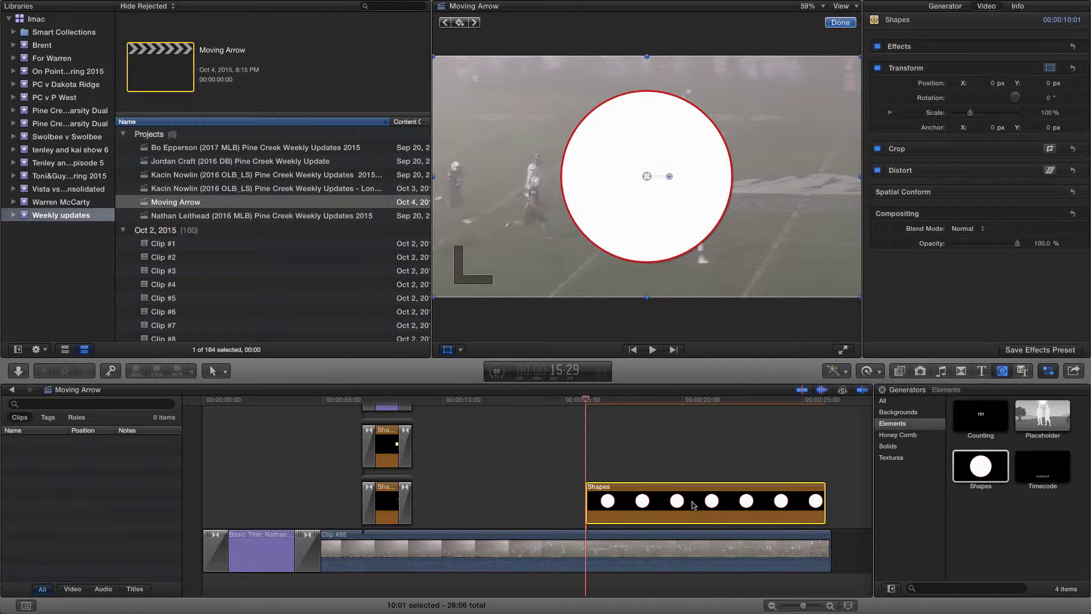
With the playhead at 18:29, change the new generator's shape to Arrow.
{"action": "left_click", "coordinate": [658, 404]}
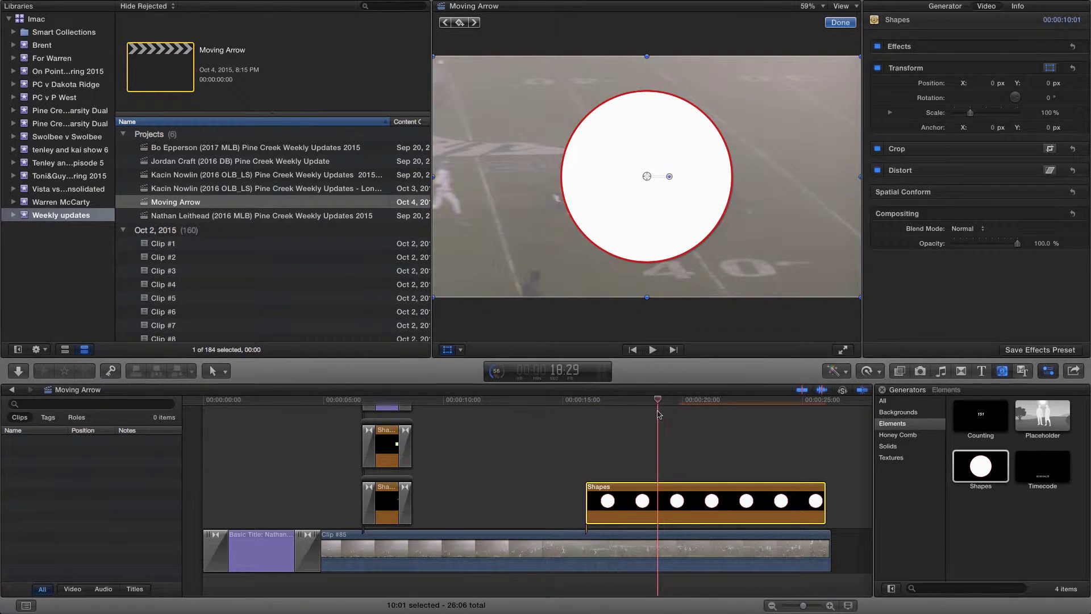
{"action": "left_click", "coordinate": [947, 10]}
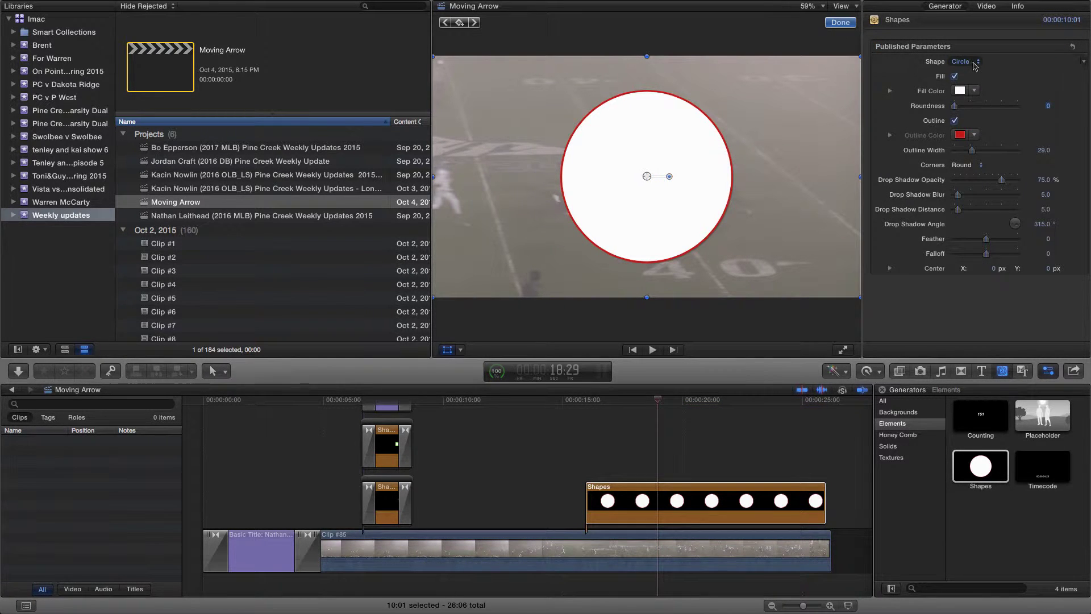
{"action": "left_click", "coordinate": [977, 63]}
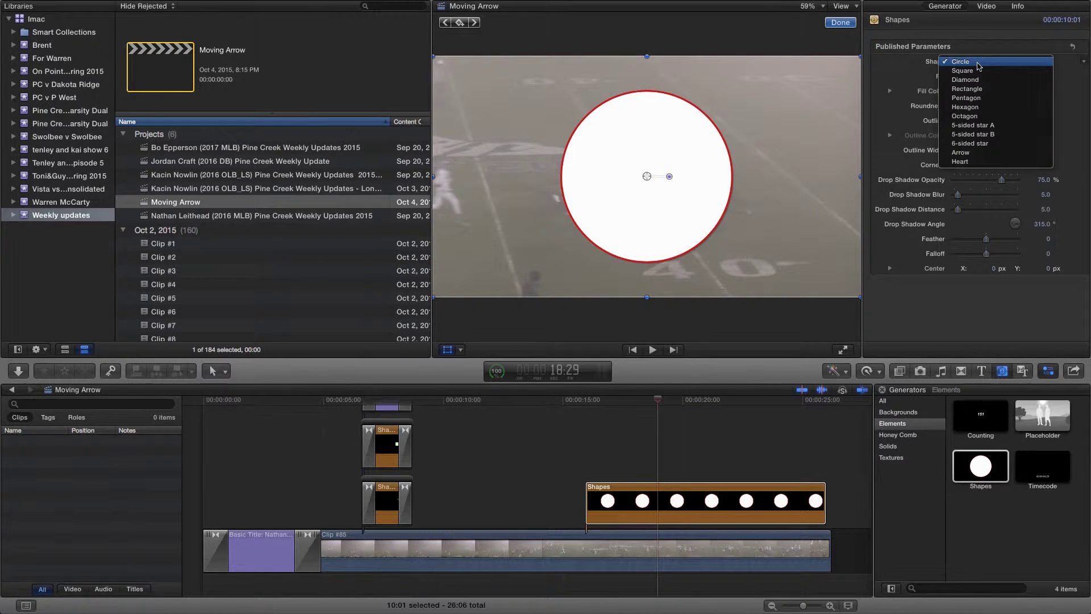
{"action": "left_click", "coordinate": [986, 152]}
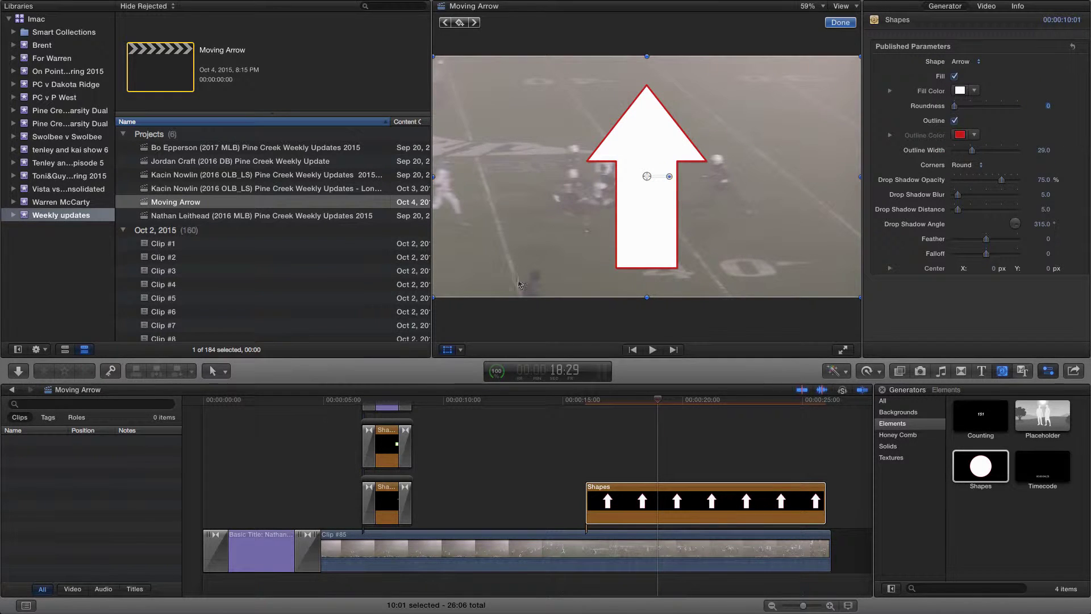
Use Transform to scale the arrow to about half size, narrow its width, and shrink it a little further.
{"action": "left_click", "coordinate": [447, 351]}
{"action": "left_click", "coordinate": [461, 350]}
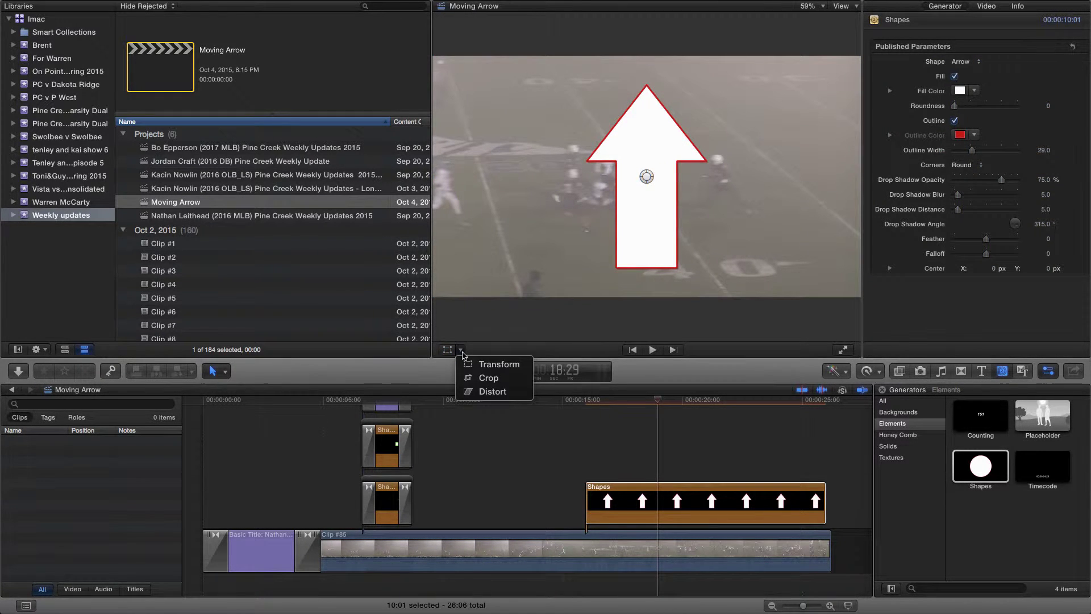
{"action": "left_click", "coordinate": [499, 365]}
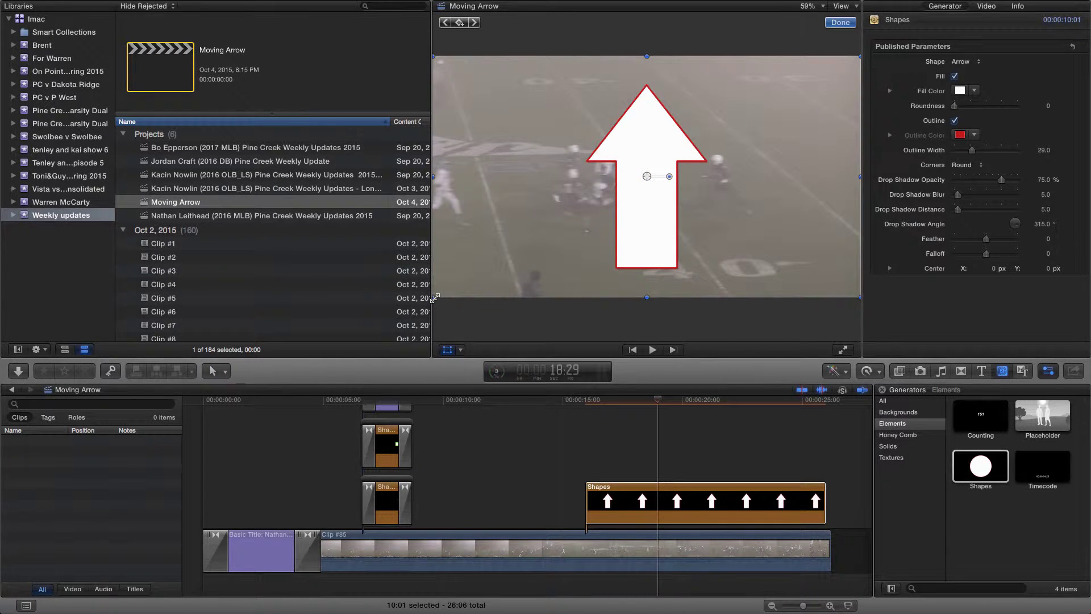
{"action": "left_click", "coordinate": [447, 353]}
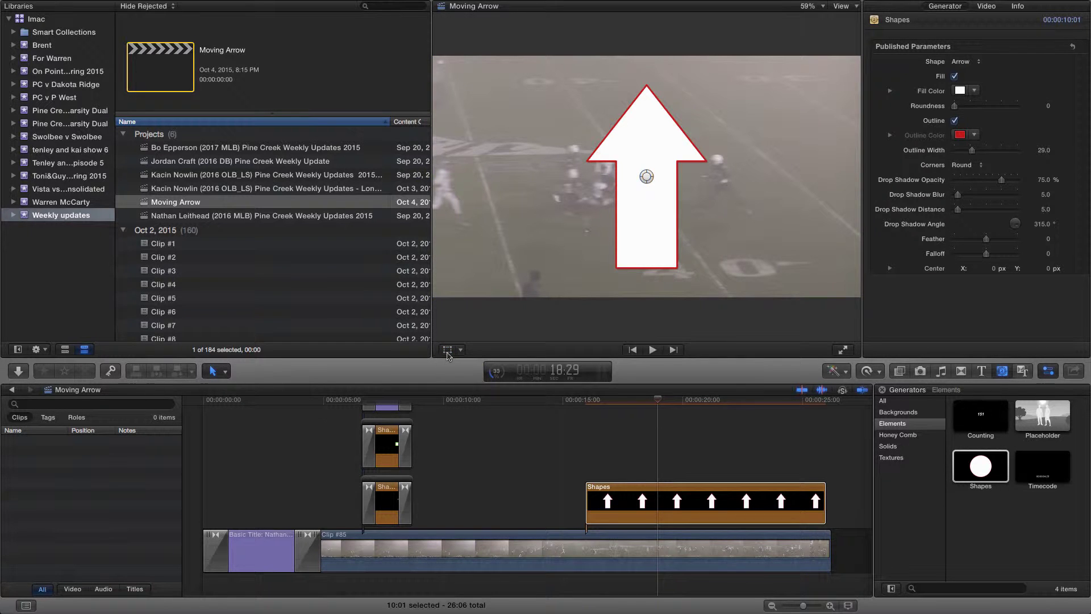
{"action": "left_click", "coordinate": [448, 352]}
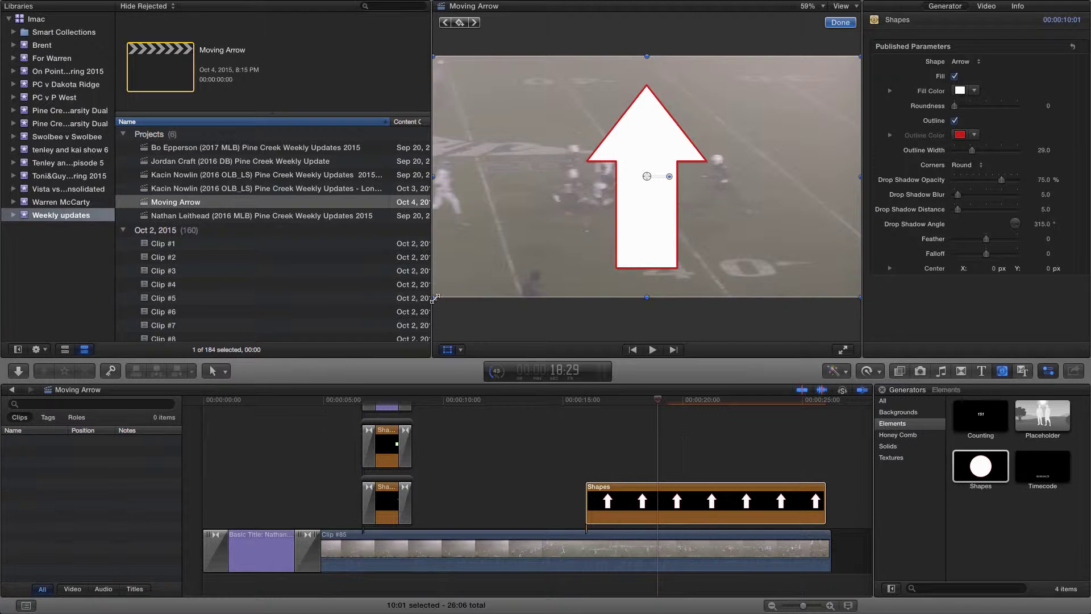
{"action": "left_click_drag", "start_coordinate": [435, 297], "coordinate": [540, 237]}
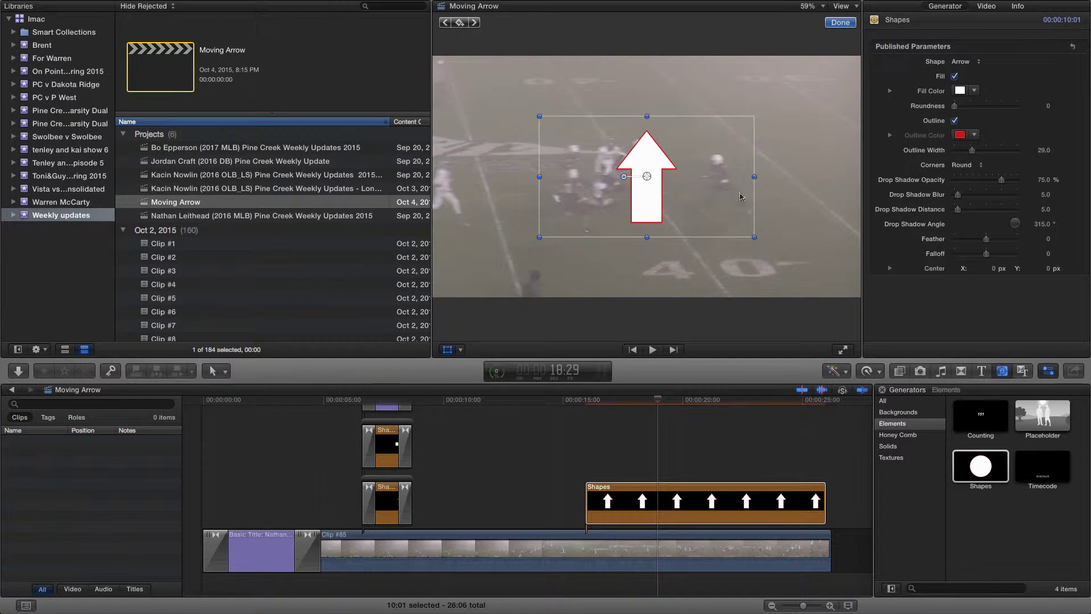
{"action": "left_click_drag", "start_coordinate": [756, 176], "coordinate": [715, 178]}
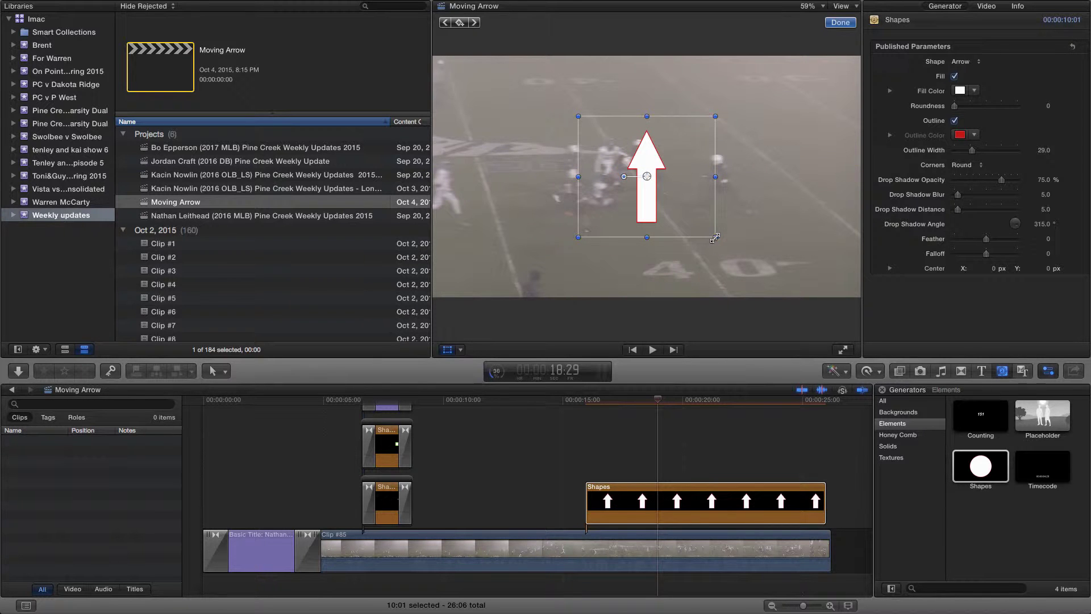
{"action": "left_click_drag", "start_coordinate": [715, 237], "coordinate": [693, 218]}
Rotate the arrow to point down, place it just above the group of players, and set the playhead to 16:11.
{"action": "left_click_drag", "start_coordinate": [624, 177], "coordinate": [708, 181]}
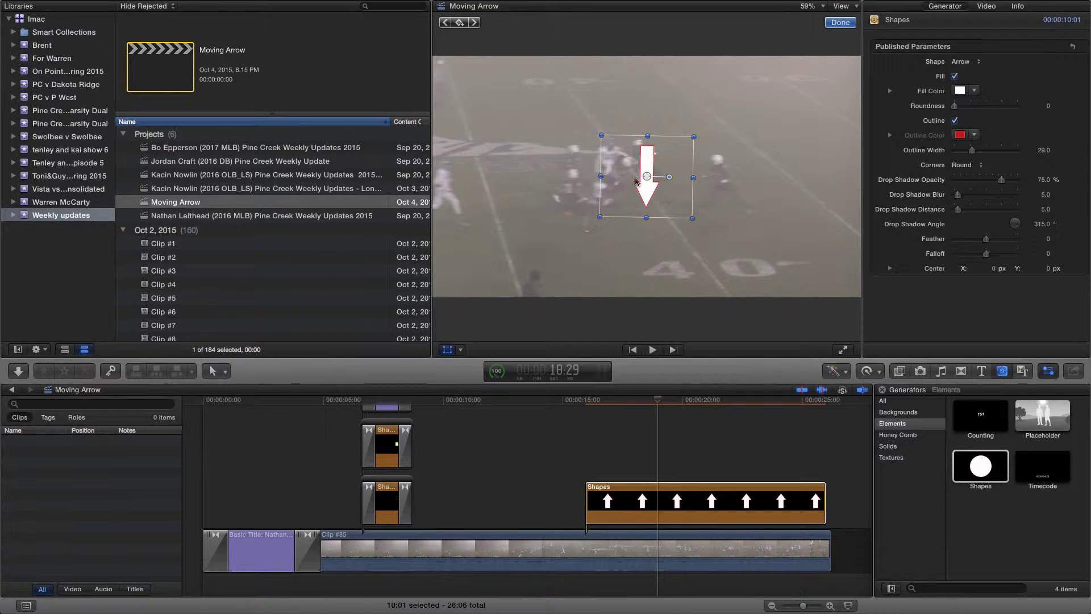
{"action": "left_click_drag", "start_coordinate": [636, 181], "coordinate": [627, 119]}
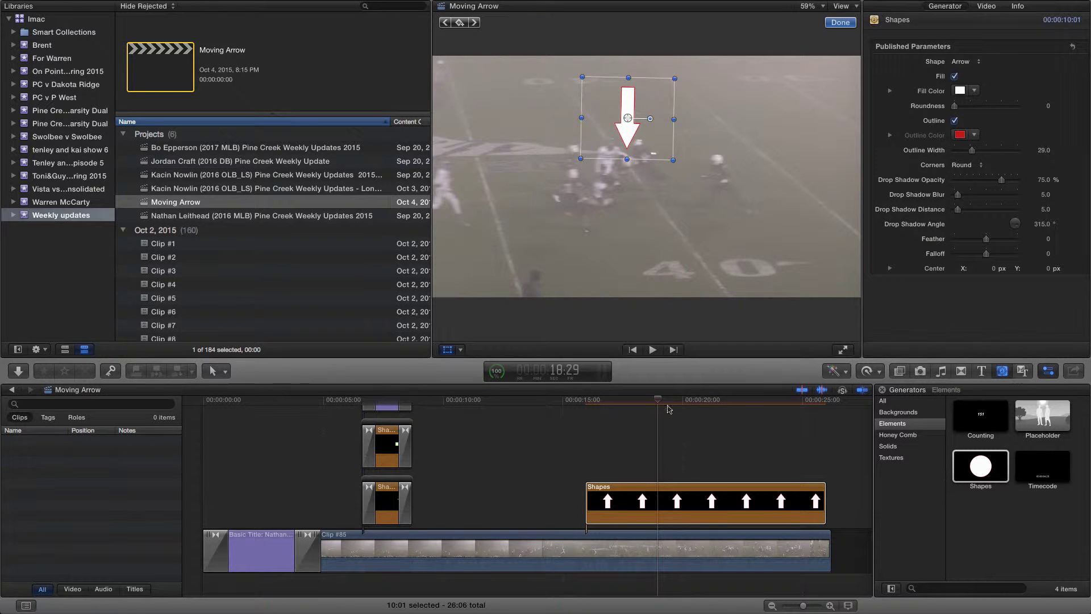
{"action": "left_click_drag", "start_coordinate": [657, 402], "coordinate": [596, 409]}
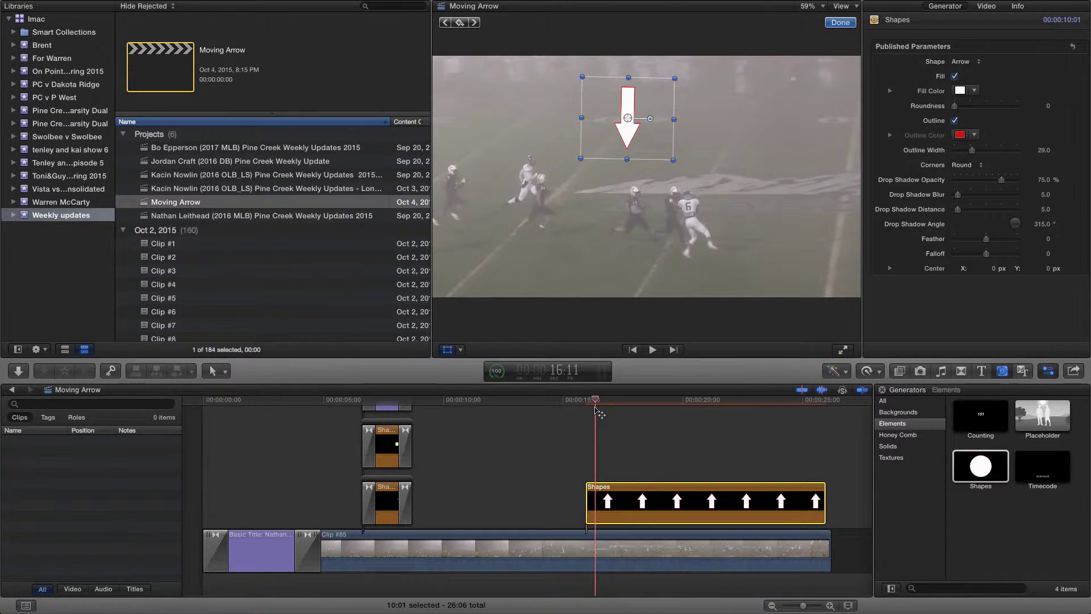
Lower the arrow to just above the tracked player's head and change its outline color to dark green.
{"action": "left_click_drag", "start_coordinate": [628, 122], "coordinate": [637, 145]}
{"action": "left_click", "coordinate": [975, 135]}
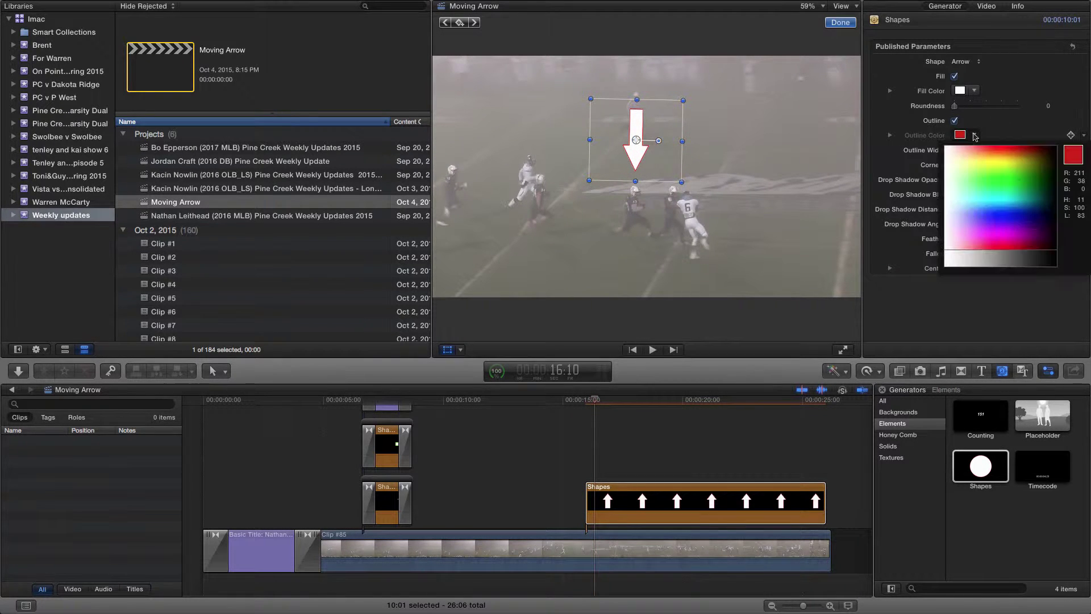
{"action": "left_click_drag", "start_coordinate": [1010, 157], "coordinate": [1043, 178]}
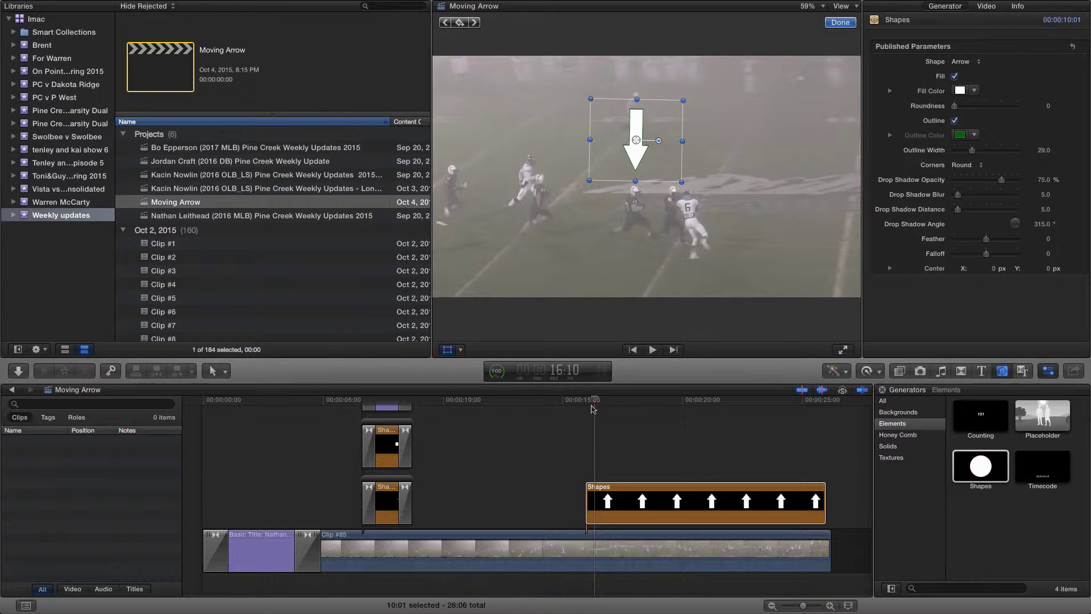
Set the playhead to 16:09 and add a Position keyframe to the arrow's Transform settings.
{"action": "mouse_move", "coordinate": [595, 402]}
{"action": "left_mouse_down"}
{"action": "mouse_move", "coordinate": [719, 425]}
{"action": "mouse_move", "coordinate": [585, 419]}
{"action": "mouse_move", "coordinate": [595, 418]}
{"action": "left_mouse_up"}
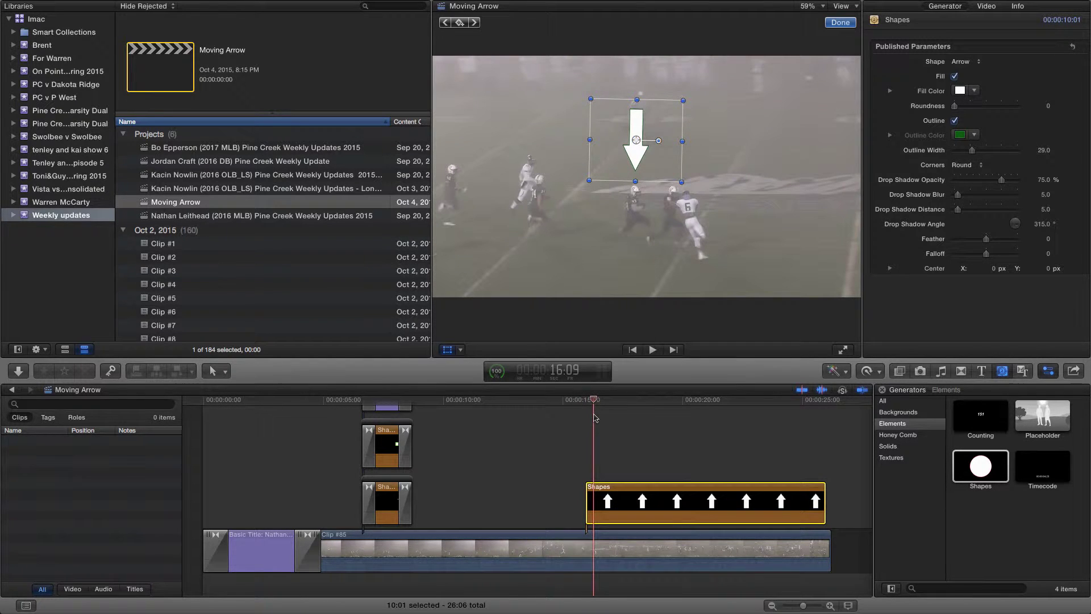
{"action": "left_click", "coordinate": [989, 14]}
{"action": "left_click", "coordinate": [987, 8]}
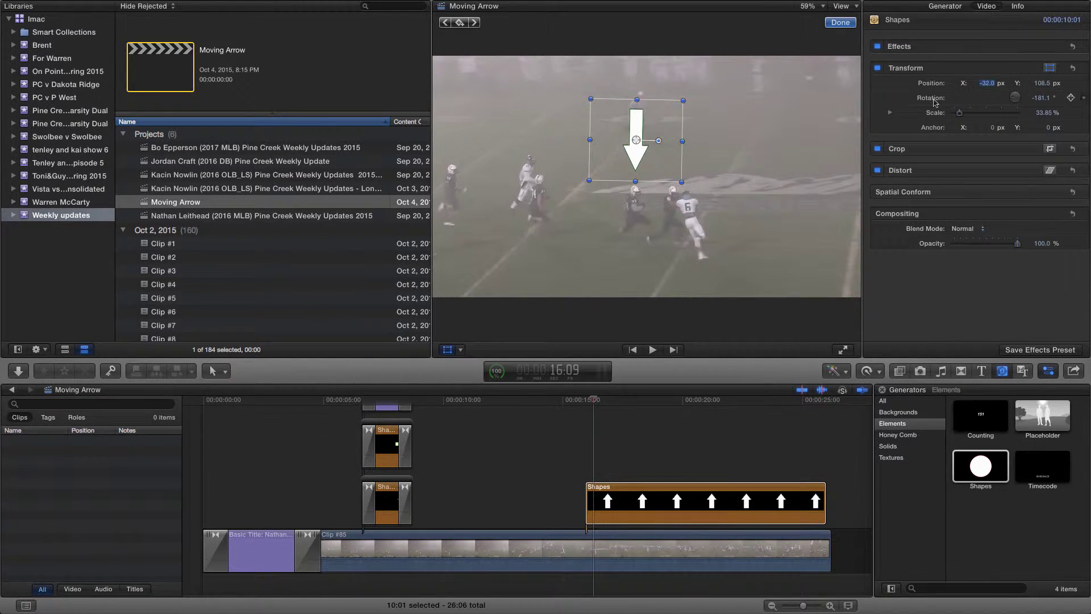
{"action": "left_click", "coordinate": [1032, 68]}
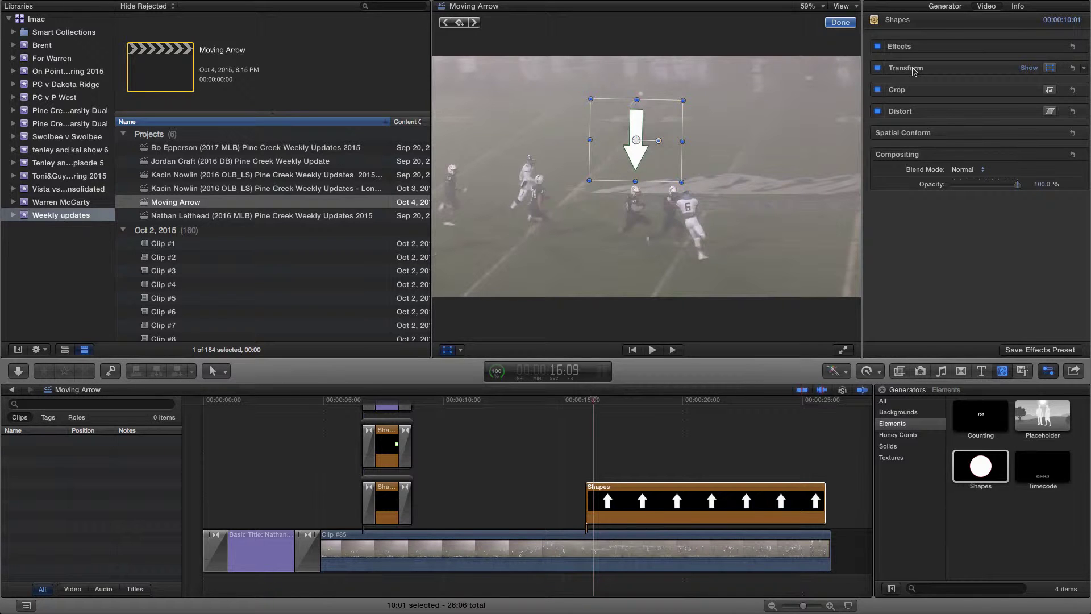
{"action": "left_click", "coordinate": [1029, 68]}
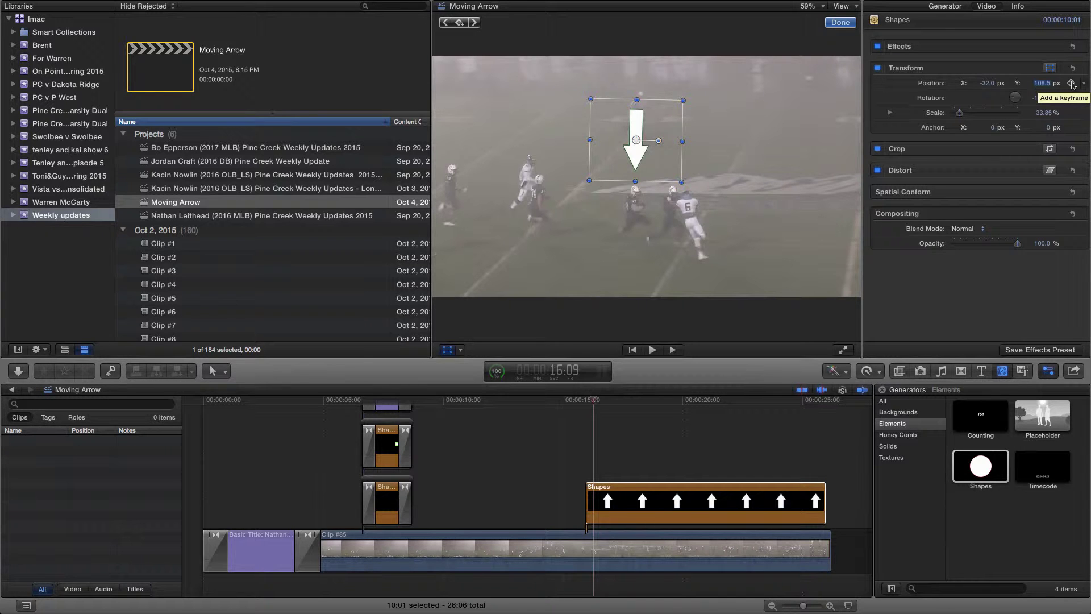
{"action": "left_click", "coordinate": [1072, 83]}
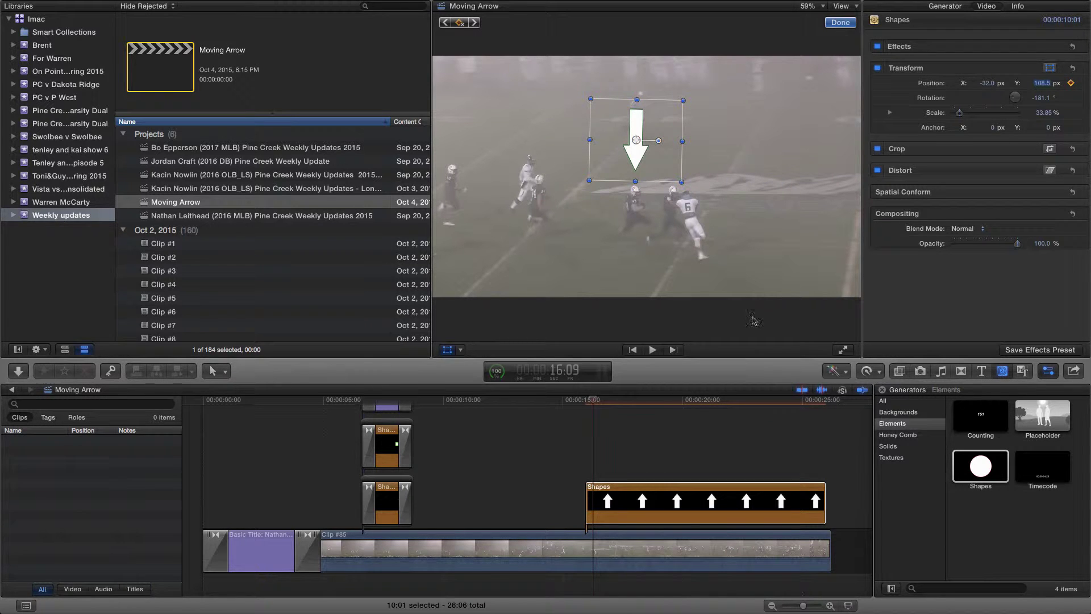
Keyframe the arrow above the tracked player at 16:22 (about X 0, Y 106 px) and 16:29 (about X -28, Y 114 px).
{"action": "left_click_drag", "start_coordinate": [594, 403], "coordinate": [606, 405]}
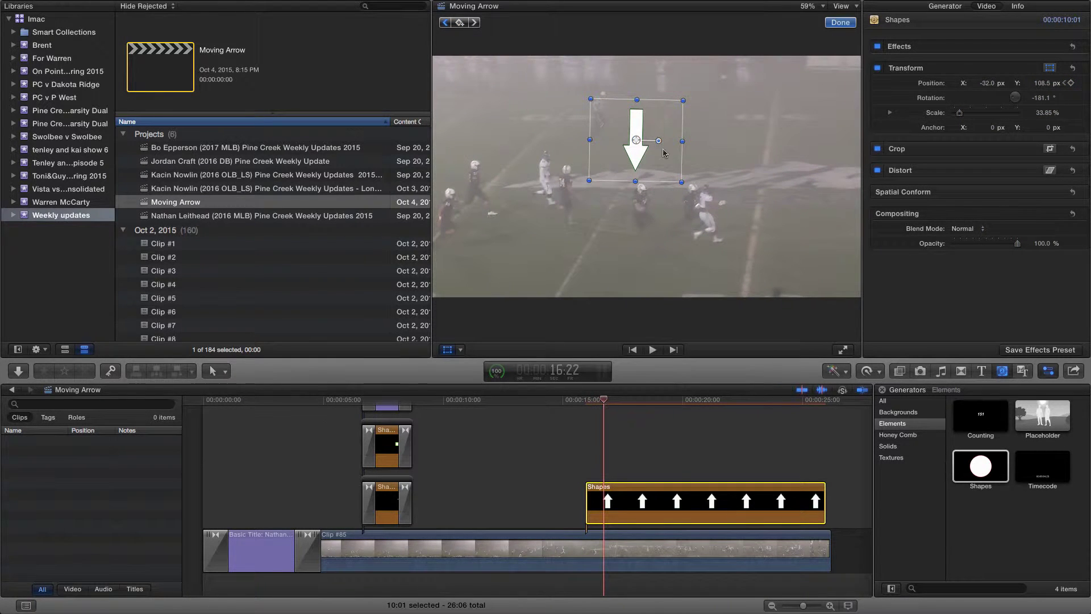
{"action": "left_click_drag", "start_coordinate": [637, 143], "coordinate": [647, 144]}
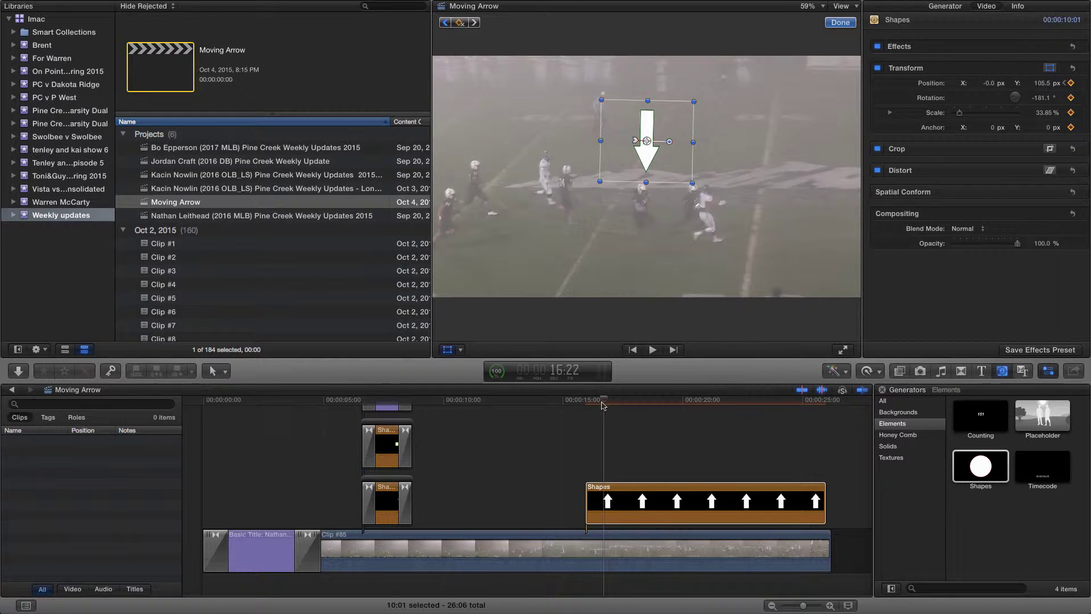
{"action": "left_click_drag", "start_coordinate": [604, 403], "coordinate": [617, 403]}
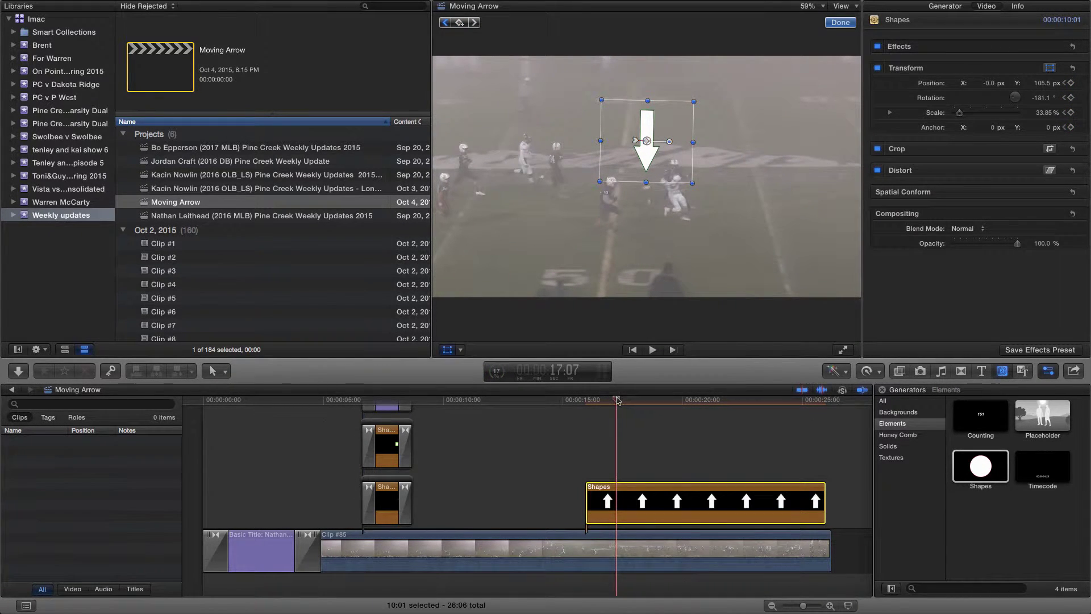
{"action": "left_click_drag", "start_coordinate": [618, 401], "coordinate": [611, 401]}
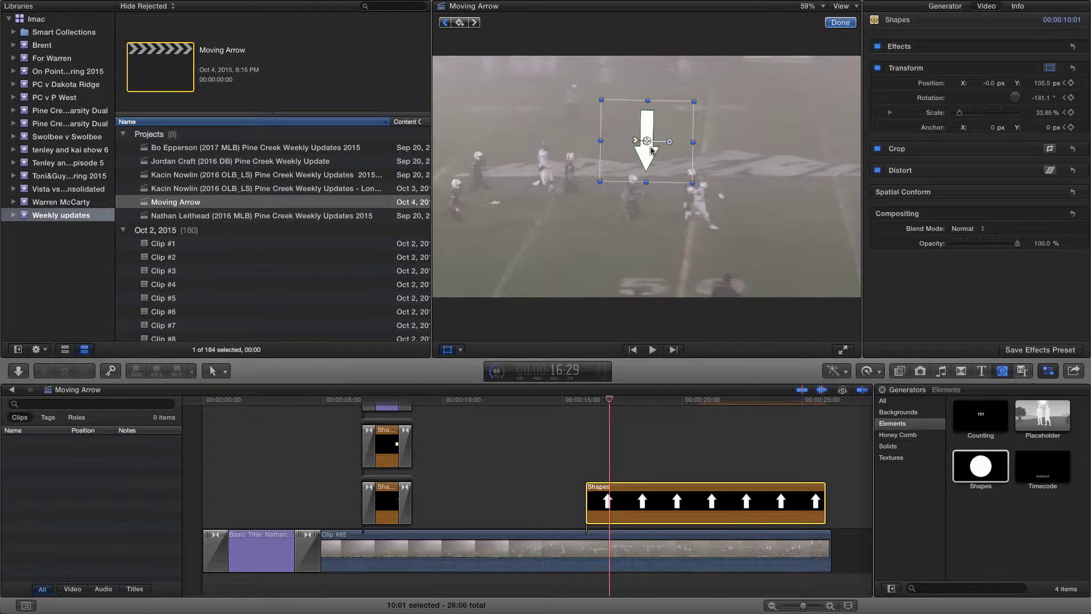
{"action": "left_click_drag", "start_coordinate": [650, 145], "coordinate": [640, 143]}
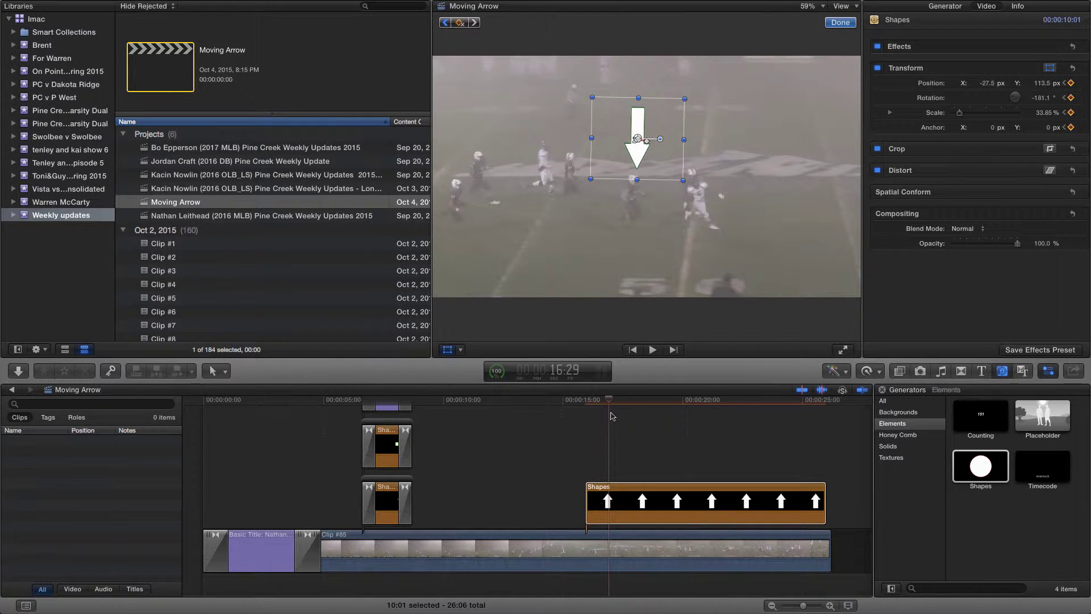
Keyframe the arrow above the tracked player at 17:12 (about X -117, Y 117 px) and 17:19 (about X -126, Y 139 px).
{"action": "key", "text": "space"}
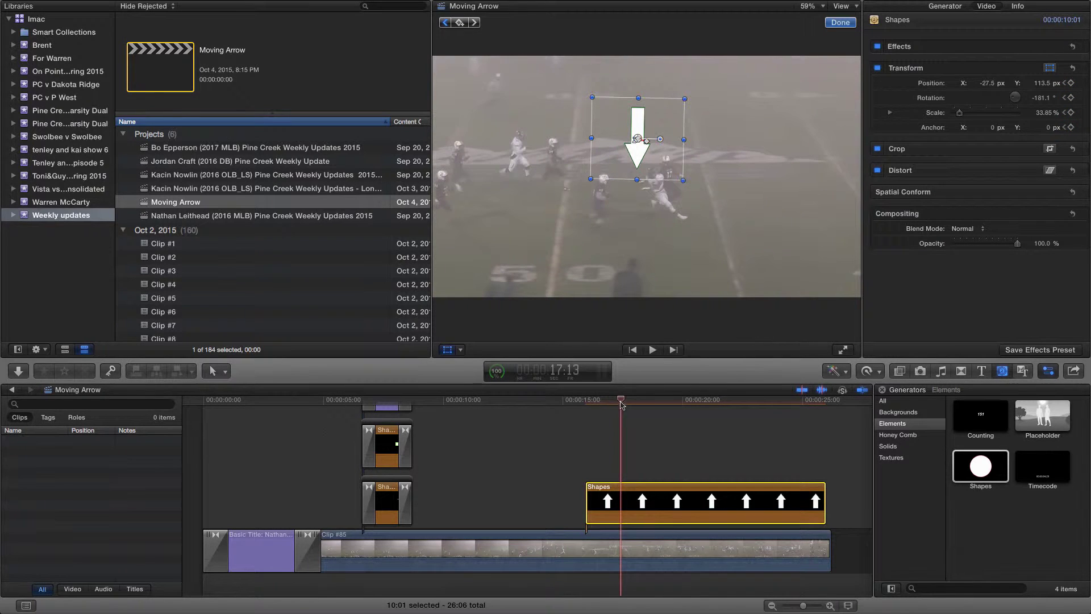
{"action": "left_click_drag", "start_coordinate": [638, 139], "coordinate": [607, 138]}
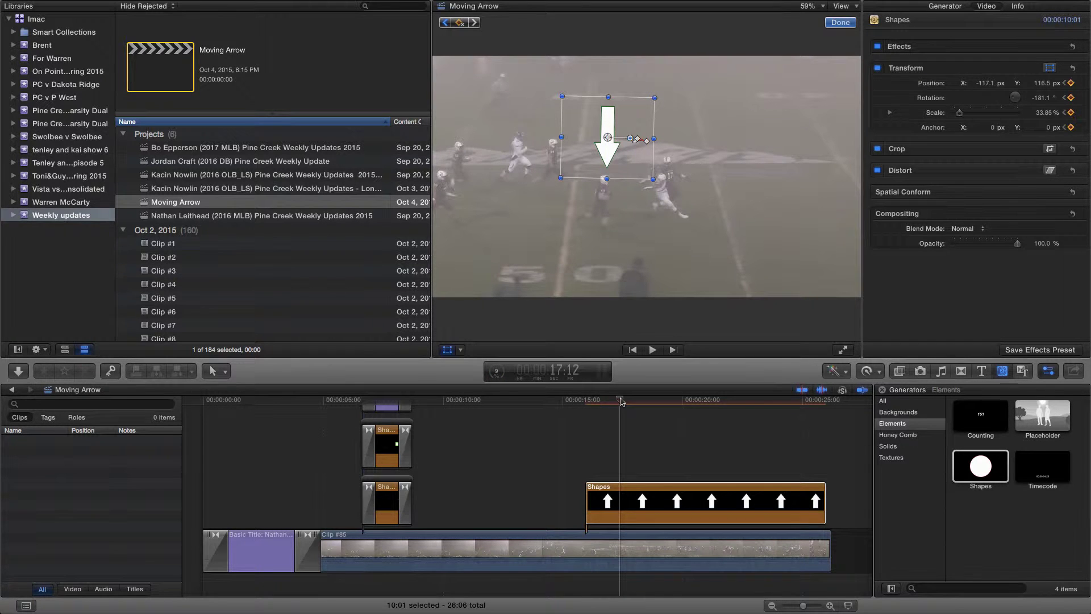
{"action": "left_click", "coordinate": [625, 401]}
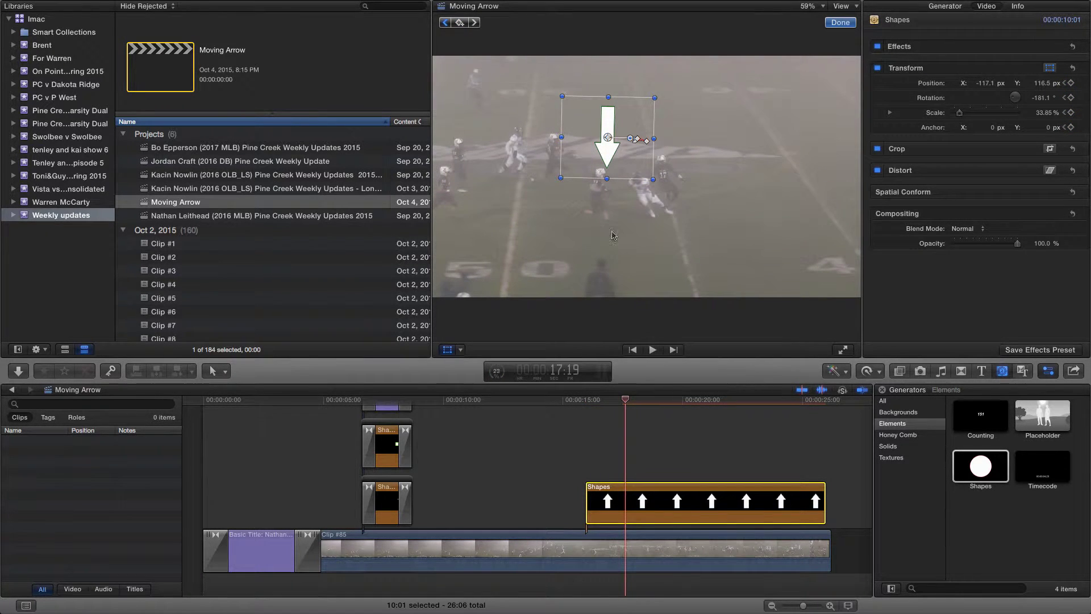
{"action": "left_click_drag", "start_coordinate": [611, 139], "coordinate": [608, 132]}
{"action": "left_click", "coordinate": [628, 401]}
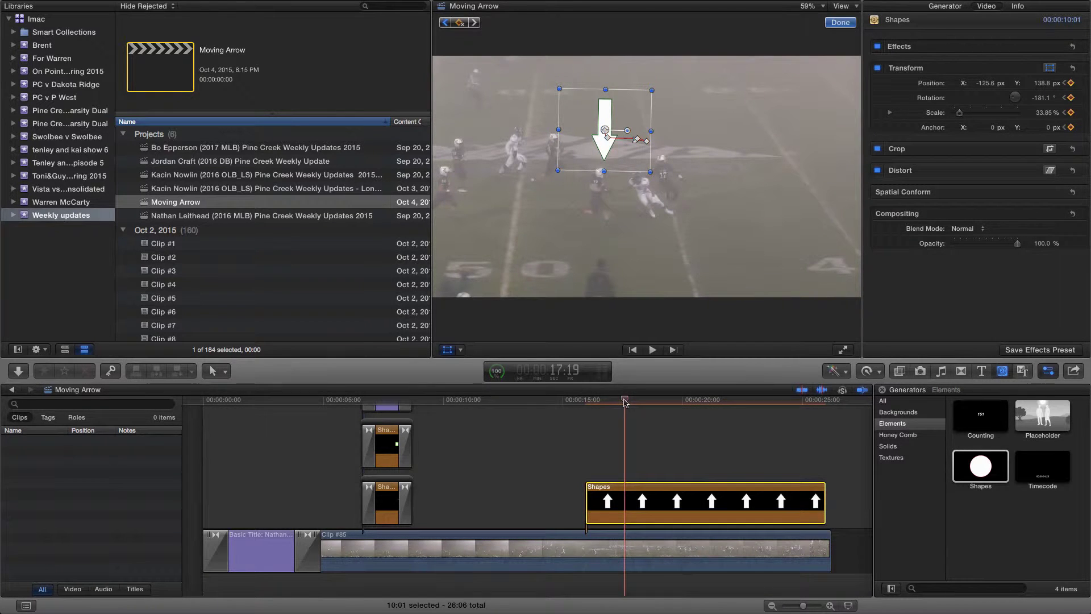
Keyframe the arrow above the tracked player at 17:25 (about X -124, Y 158 px) and 17:29 (about X -112, Y 177 px).
{"action": "left_click", "coordinate": [630, 401]}
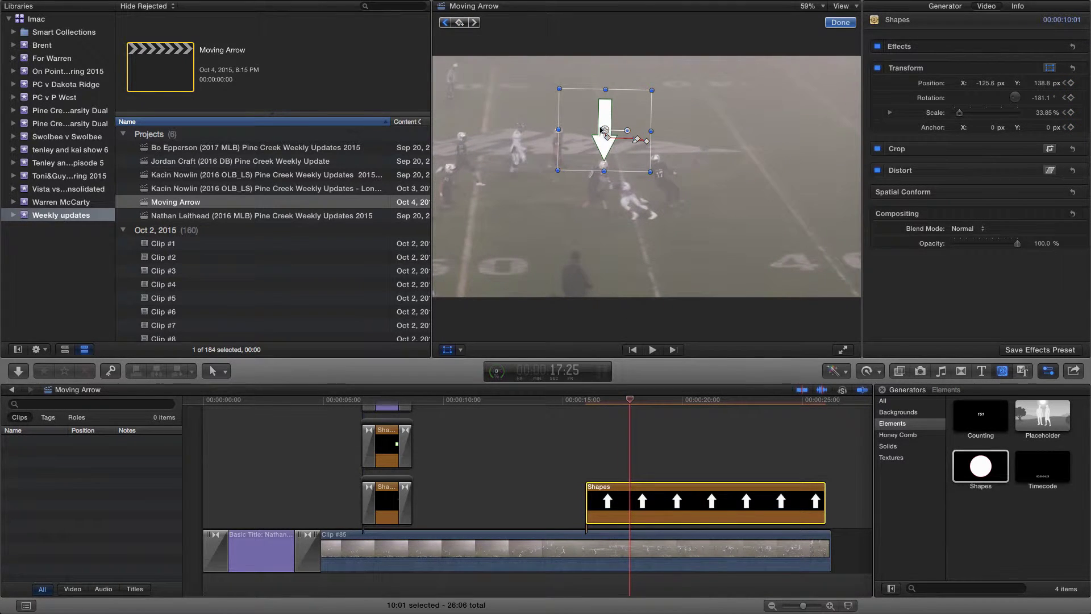
{"action": "left_click_drag", "start_coordinate": [608, 128], "coordinate": [607, 121]}
{"action": "left_click", "coordinate": [634, 401]}
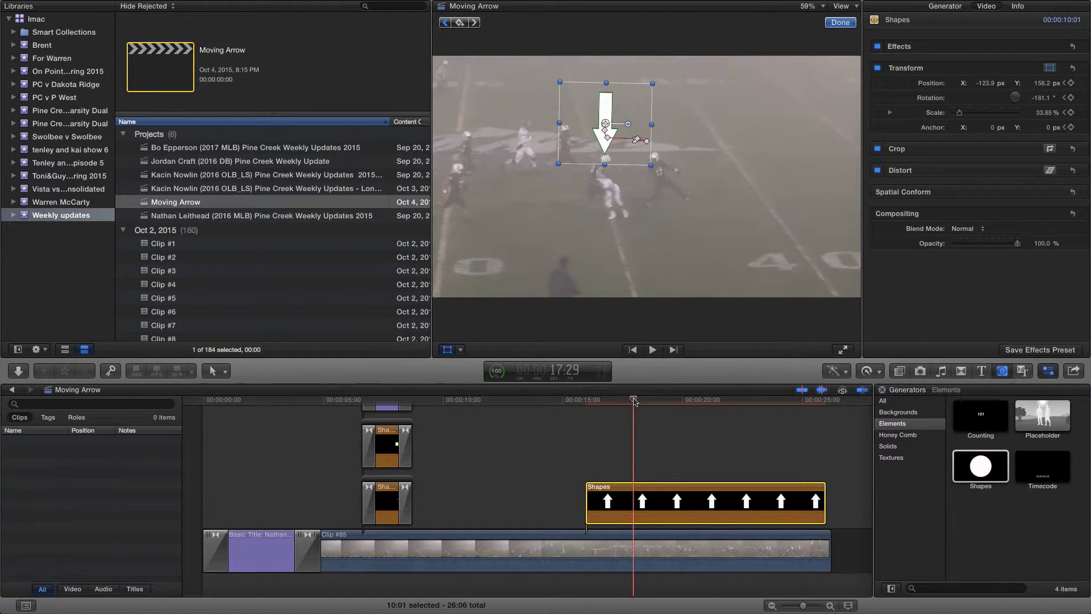
{"action": "left_click_drag", "start_coordinate": [607, 128], "coordinate": [611, 122]}
Keyframe the arrow above the tracked player at 18:15 (about X -133, Y 184 px) and 18:28 (about X -84, Y 191 px).
{"action": "left_click_drag", "start_coordinate": [638, 400], "coordinate": [646, 400]}
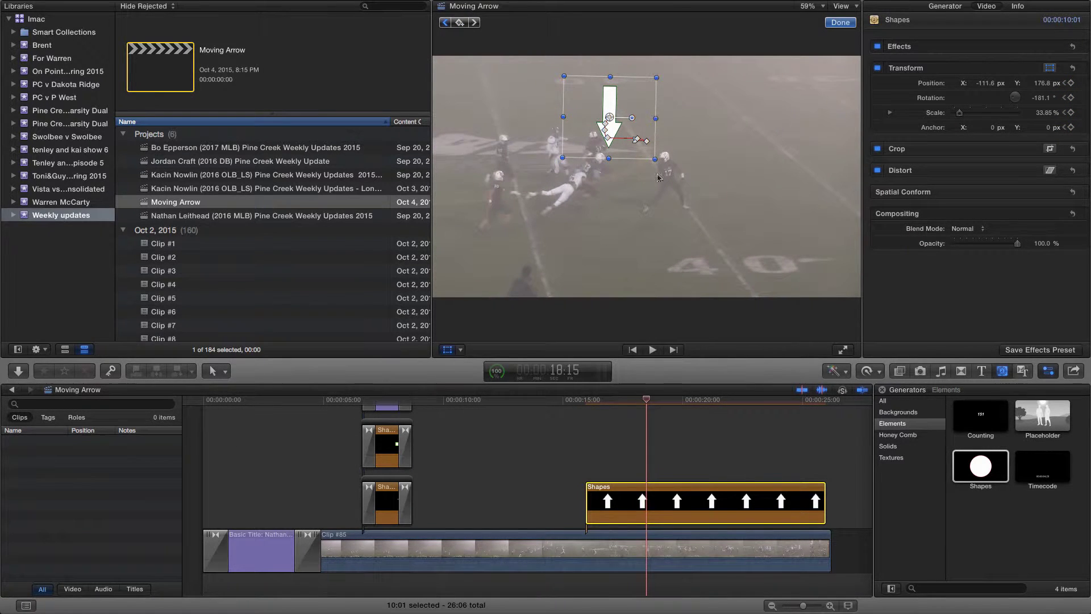
{"action": "left_click_drag", "start_coordinate": [611, 118], "coordinate": [604, 116]}
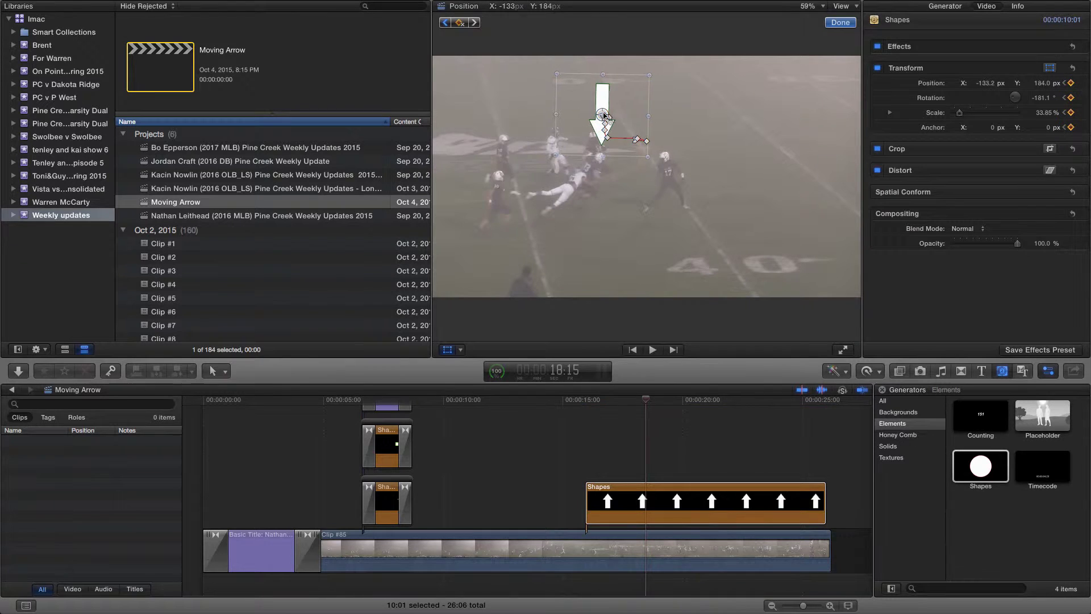
{"action": "left_click_drag", "start_coordinate": [647, 402], "coordinate": [657, 403]}
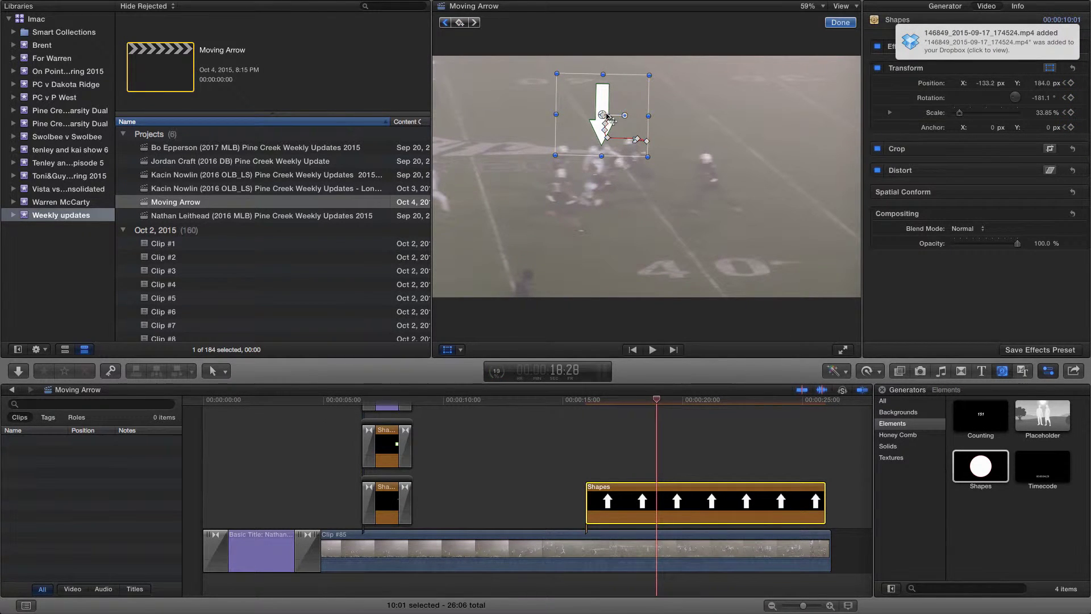
{"action": "left_click_drag", "start_coordinate": [607, 116], "coordinate": [625, 116]}
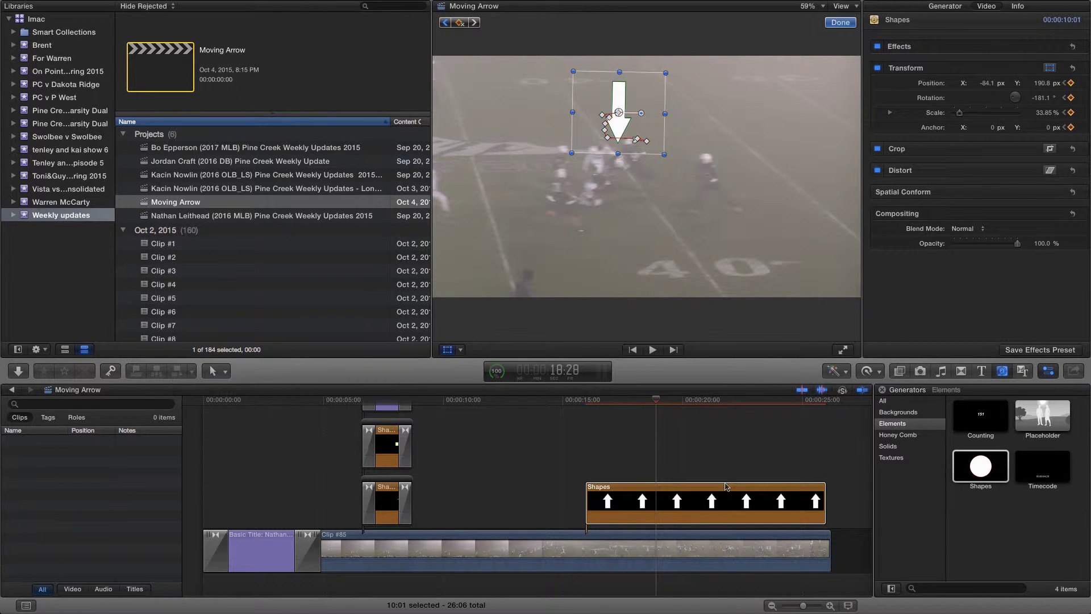
Leave Transform mode and play the footage from just before the arrow starts to check its movement.
{"action": "left_click", "coordinate": [581, 402]}
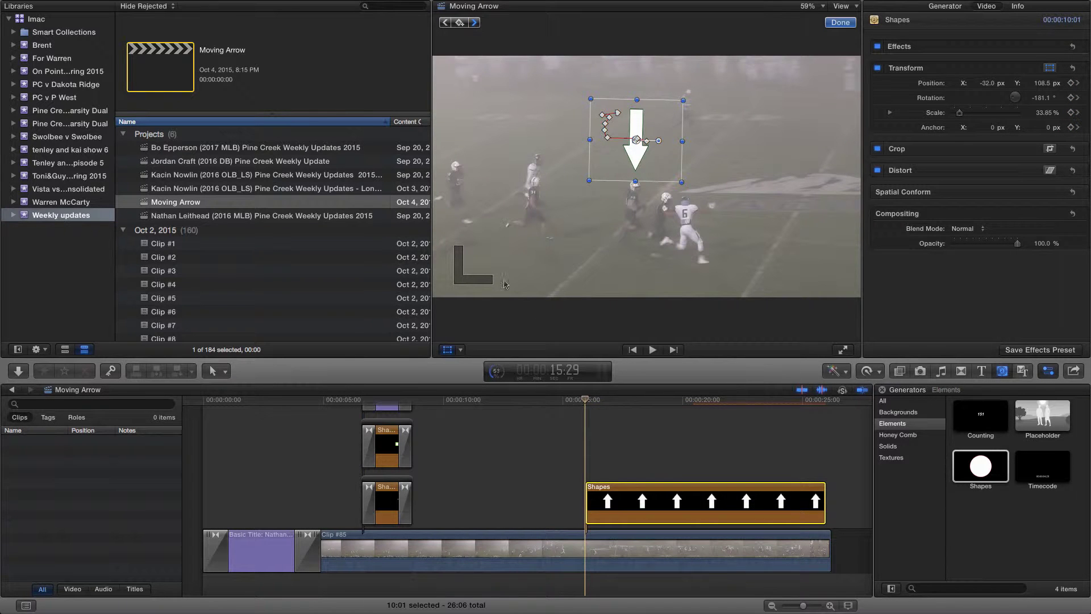
{"action": "left_click", "coordinate": [446, 351]}
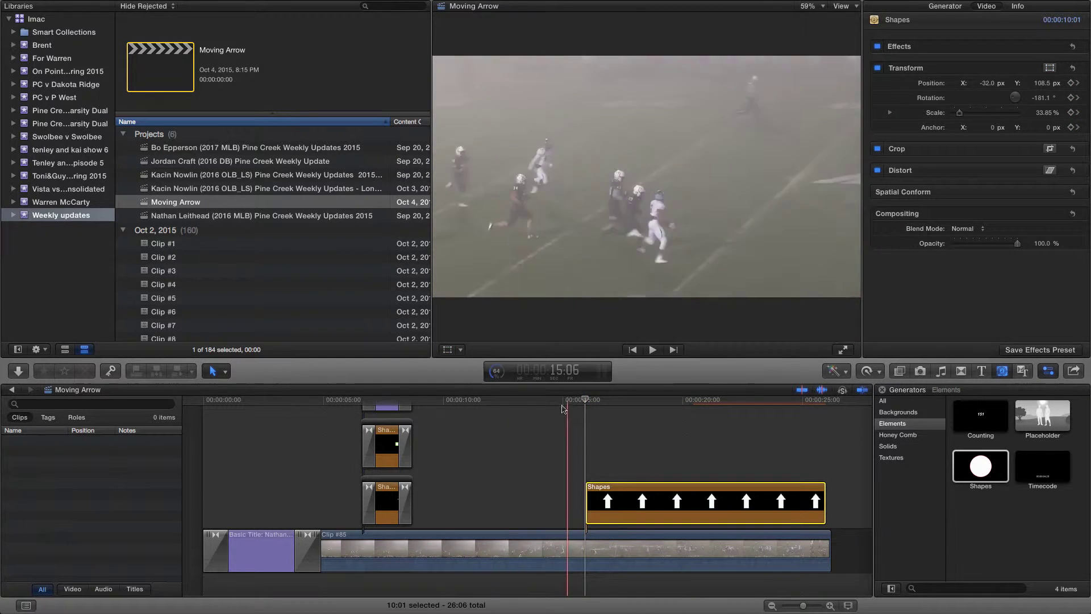
{"action": "key", "text": "space"}
Delete the arrow's Shapes generator from above the second half of Clip #85.
{"action": "left_click", "coordinate": [497, 409]}
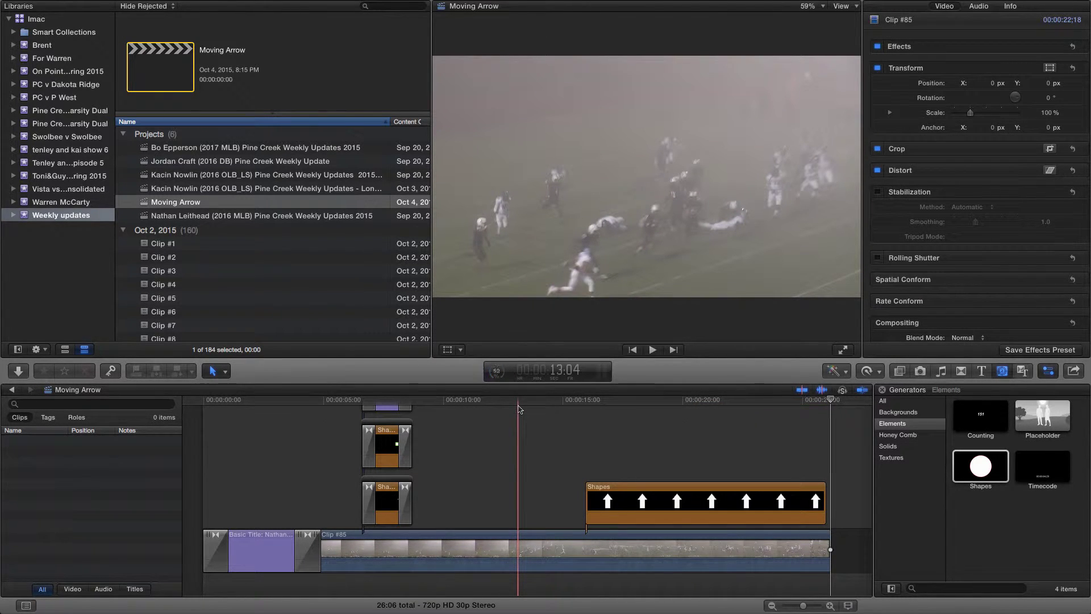
{"action": "left_click", "coordinate": [740, 505]}
{"action": "key", "text": "Delete"}
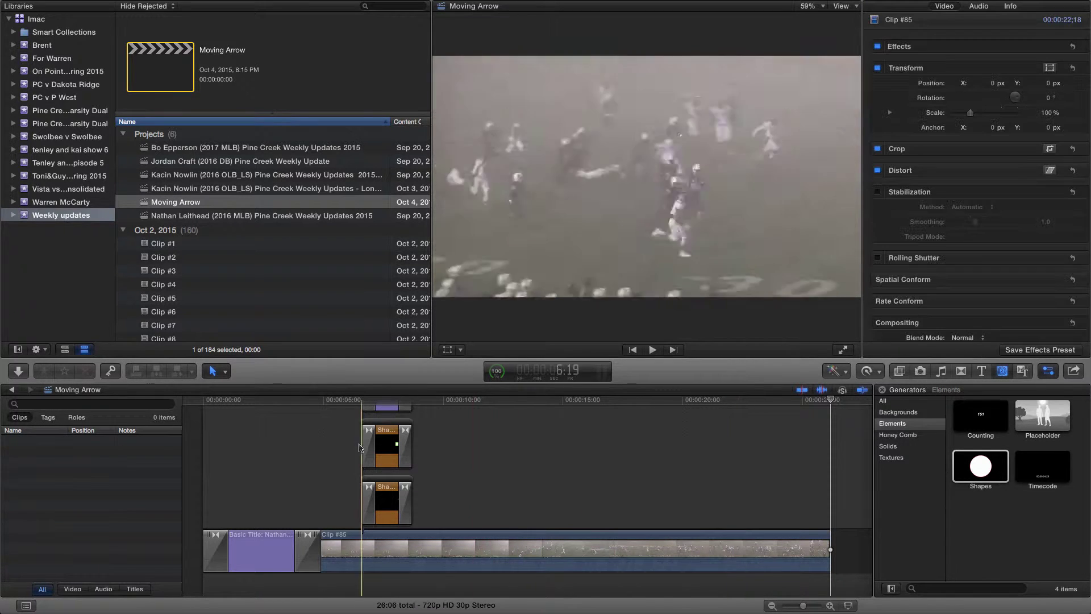
Play the project from 3:18, stop at 16:22, and add a Hold to Clip #85 at that frame.
{"action": "left_click", "coordinate": [289, 421]}
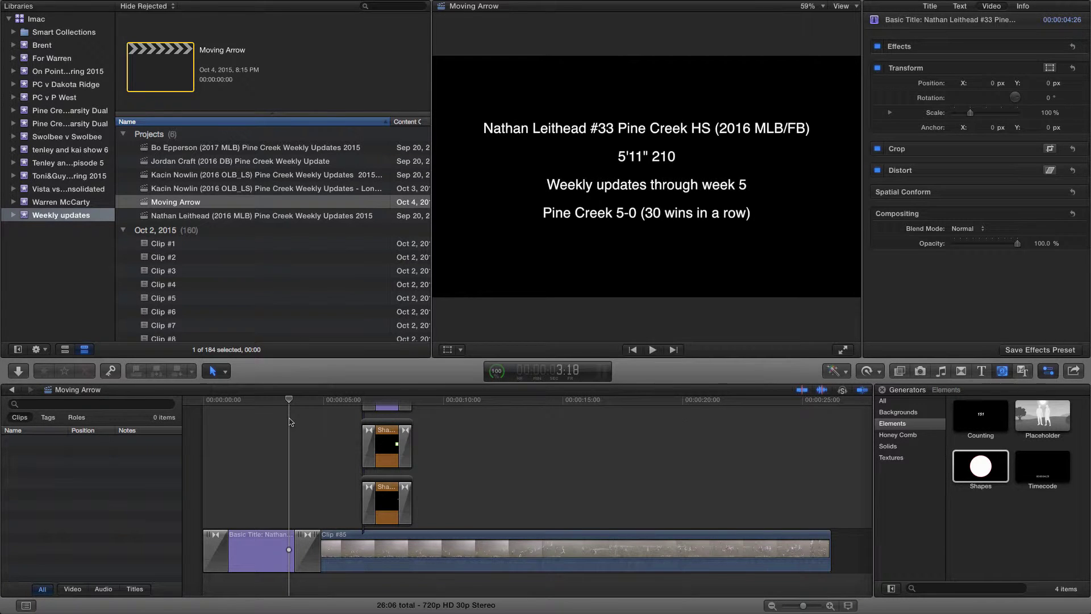
{"action": "key", "text": "space"}
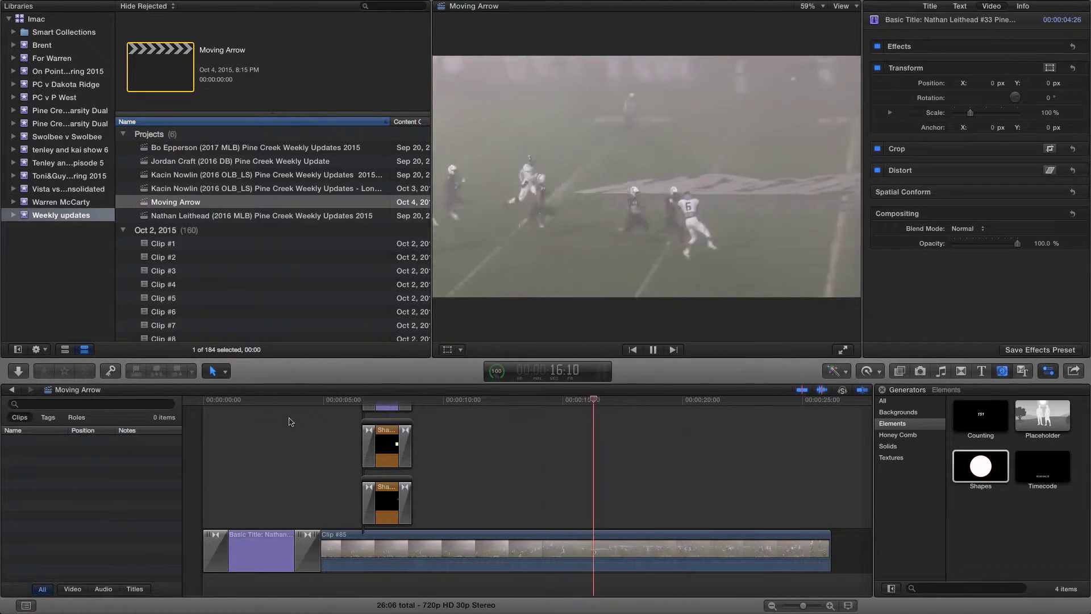
{"action": "key", "text": "space"}
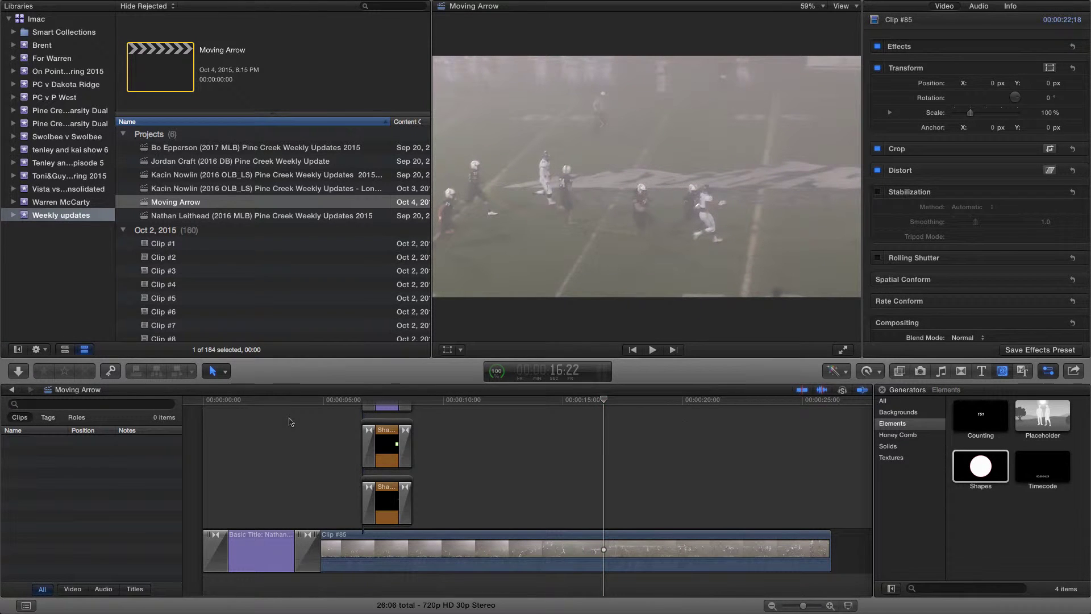
{"action": "left_click", "coordinate": [606, 540]}
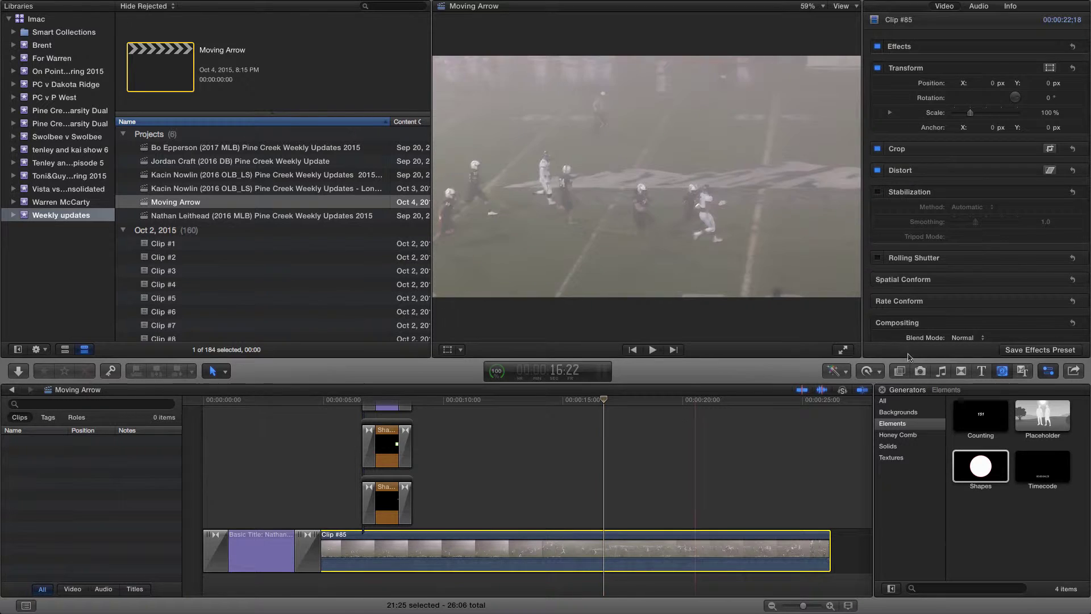
{"action": "left_click", "coordinate": [878, 373]}
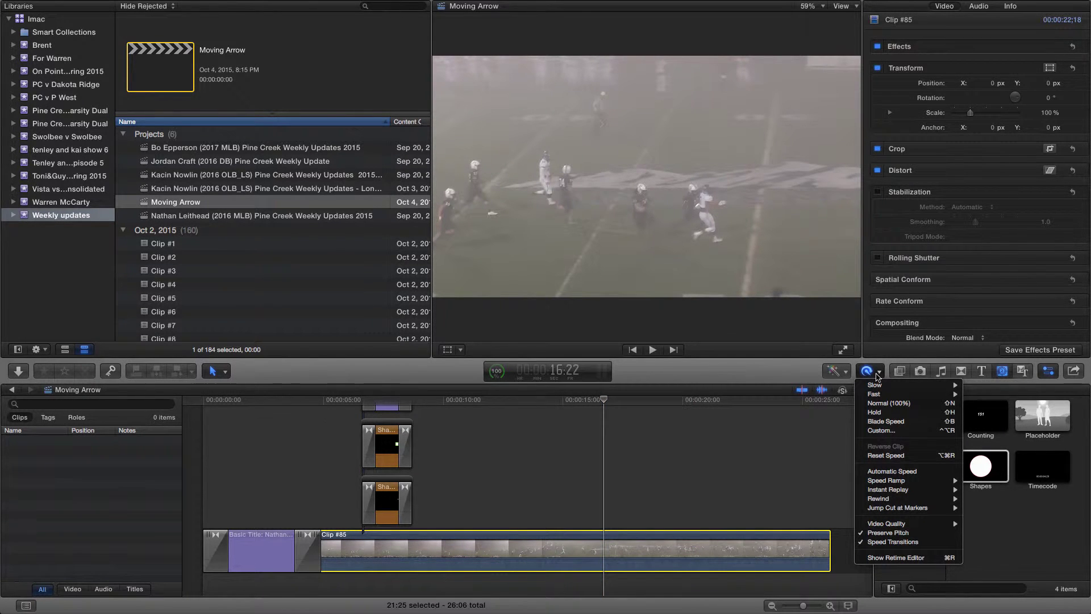
{"action": "left_click", "coordinate": [905, 415]}
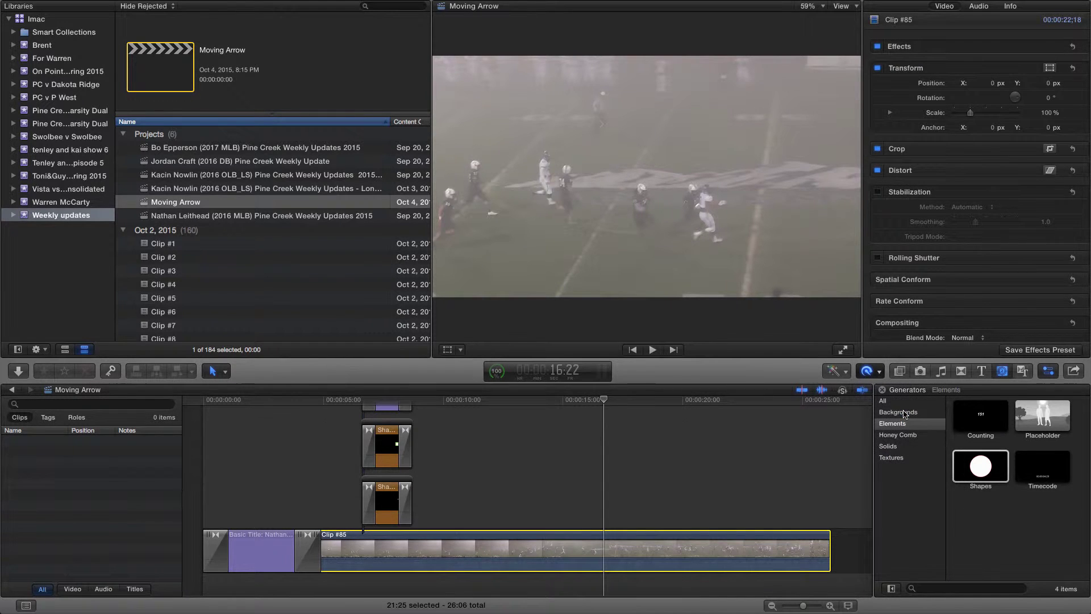
Play back the second hold in Clip #85 from 15:06 and view the clips stacked above the first hold.
{"action": "left_click", "coordinate": [568, 409]}
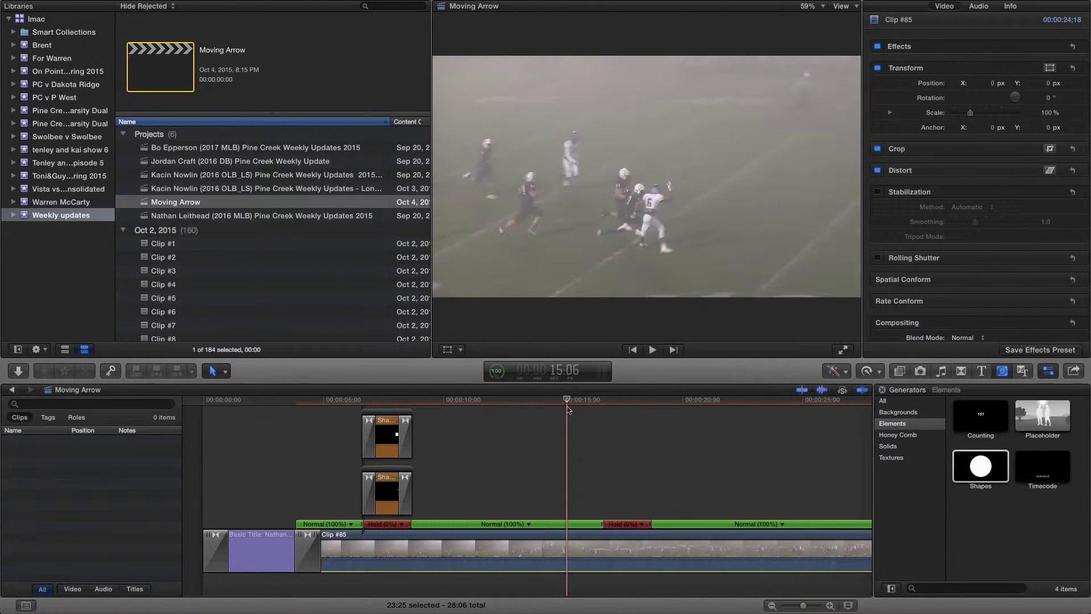
{"action": "key", "text": "space"}
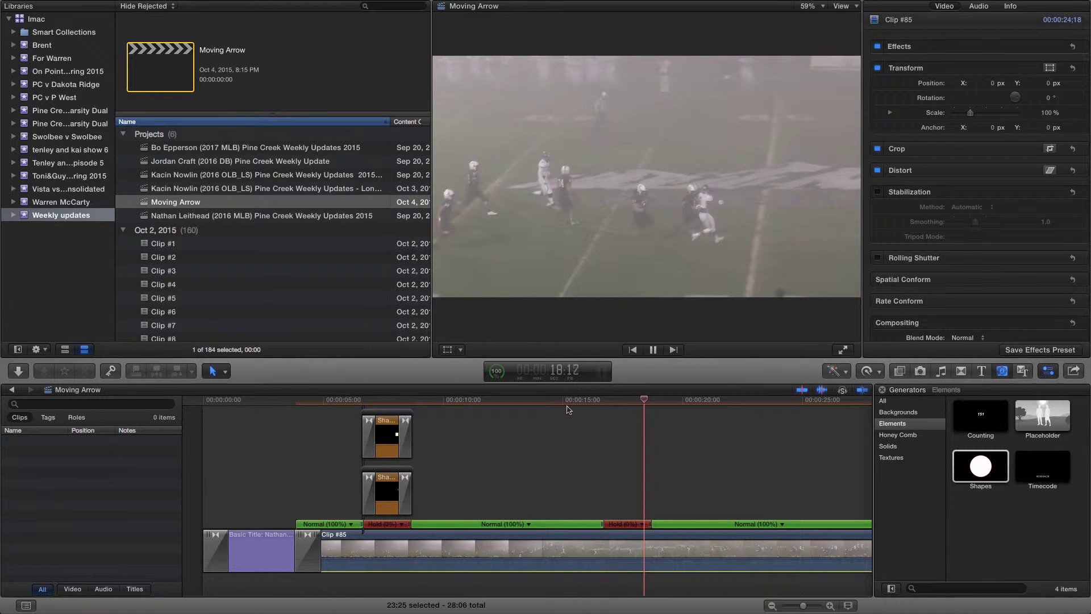
{"action": "key", "text": "space"}
{"action": "scroll", "coordinate": [536, 453], "scroll_direction": "up", "scroll_amount": 3}
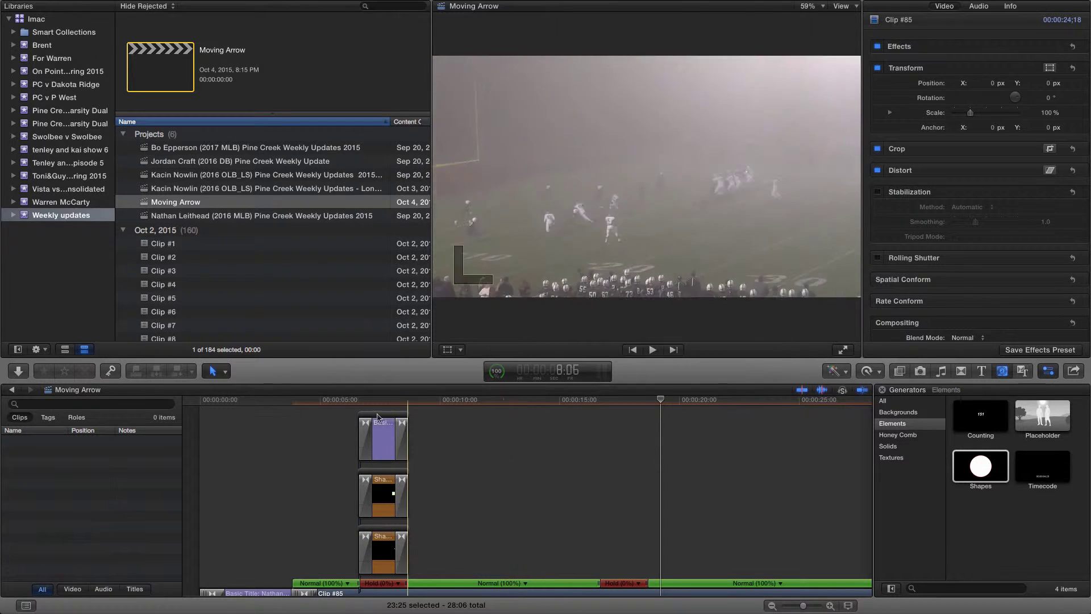
Copy the title and two Shapes generators with their transitions from the first hold and paste them at the second hold's start, 16:21.
{"action": "left_click_drag", "start_coordinate": [340, 411], "coordinate": [430, 560]}
{"action": "key", "text": "super+c"}
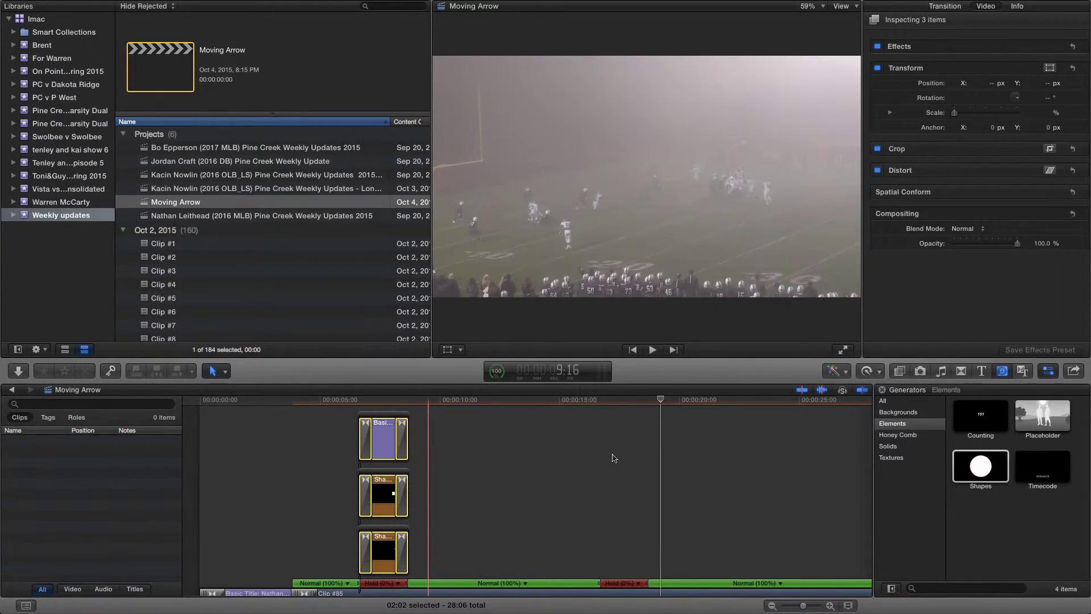
{"action": "scroll", "coordinate": [613, 458], "scroll_direction": "down", "scroll_amount": 5}
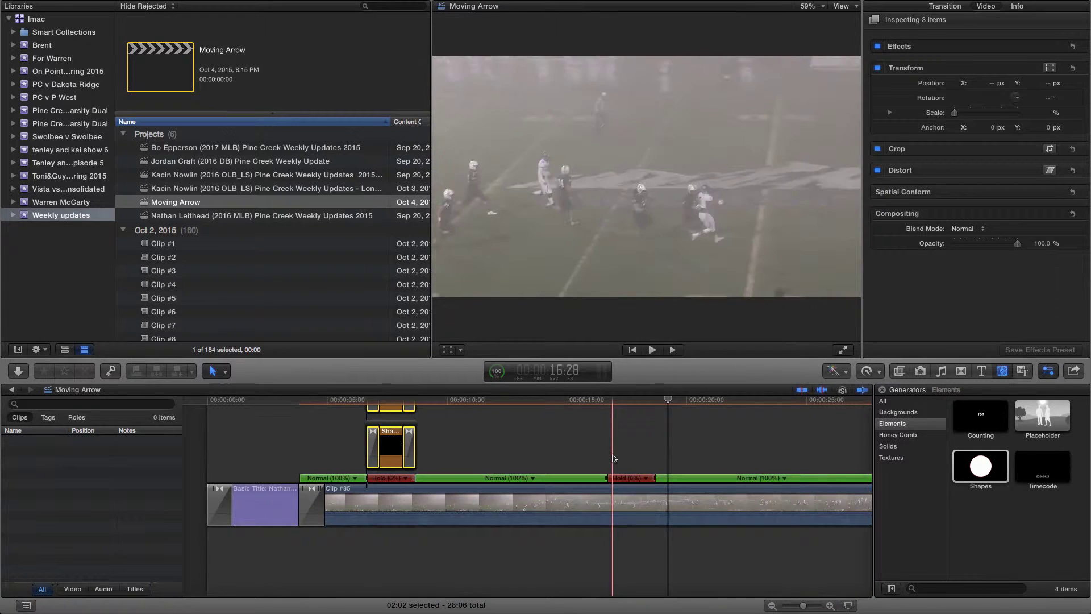
{"action": "left_click", "coordinate": [608, 408]}
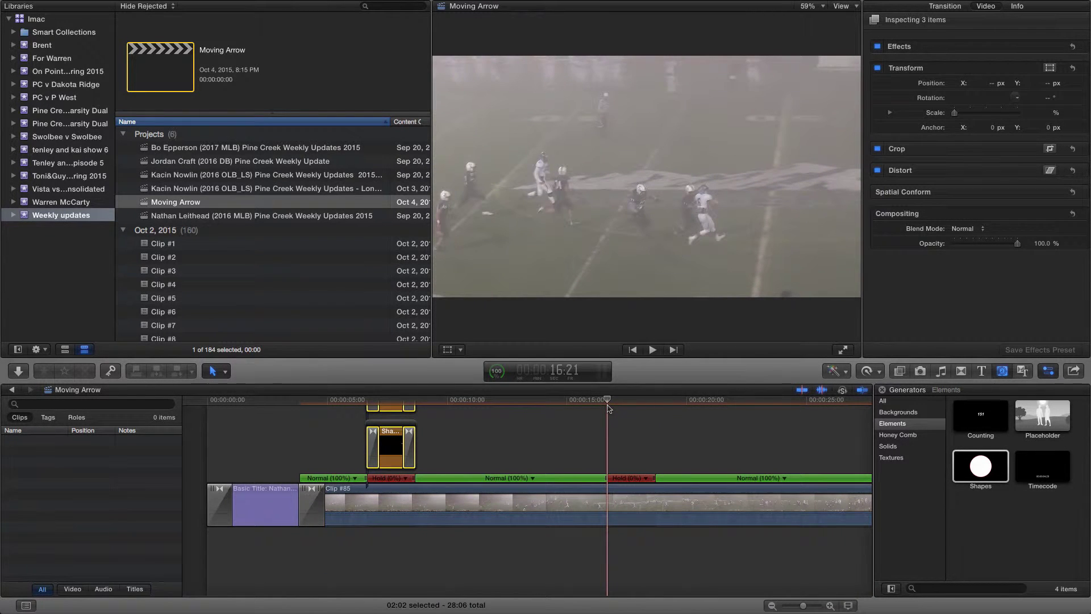
{"action": "key", "text": "super+v"}
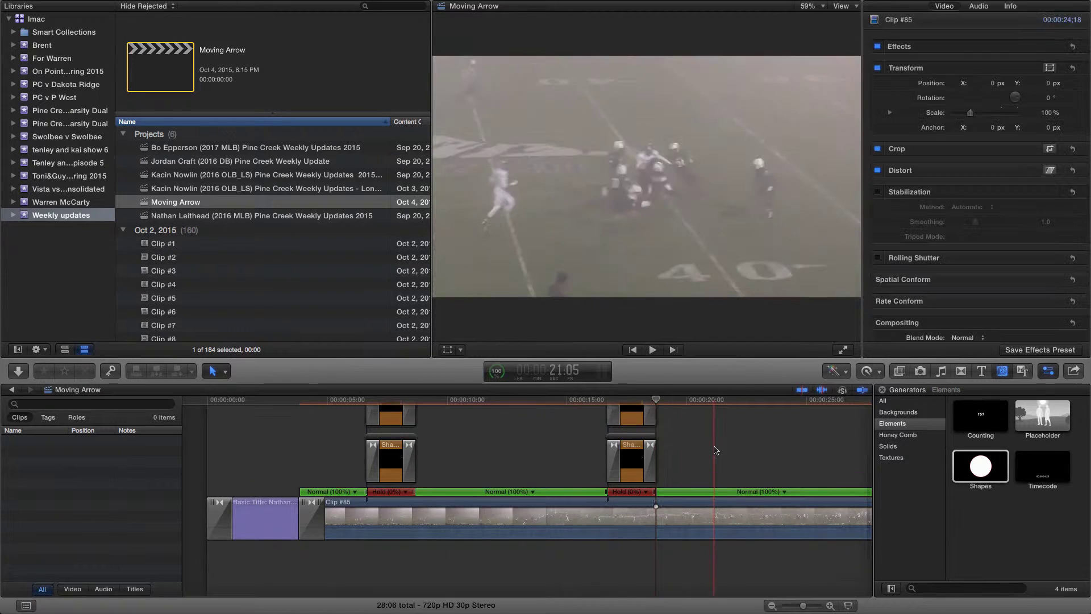
Transform the arrow Shapes generator above the second hold, moving it over the marked player to about X -19.2, Y 74.2 px.
{"action": "scroll", "coordinate": [606, 415], "scroll_direction": "up", "scroll_amount": 4}
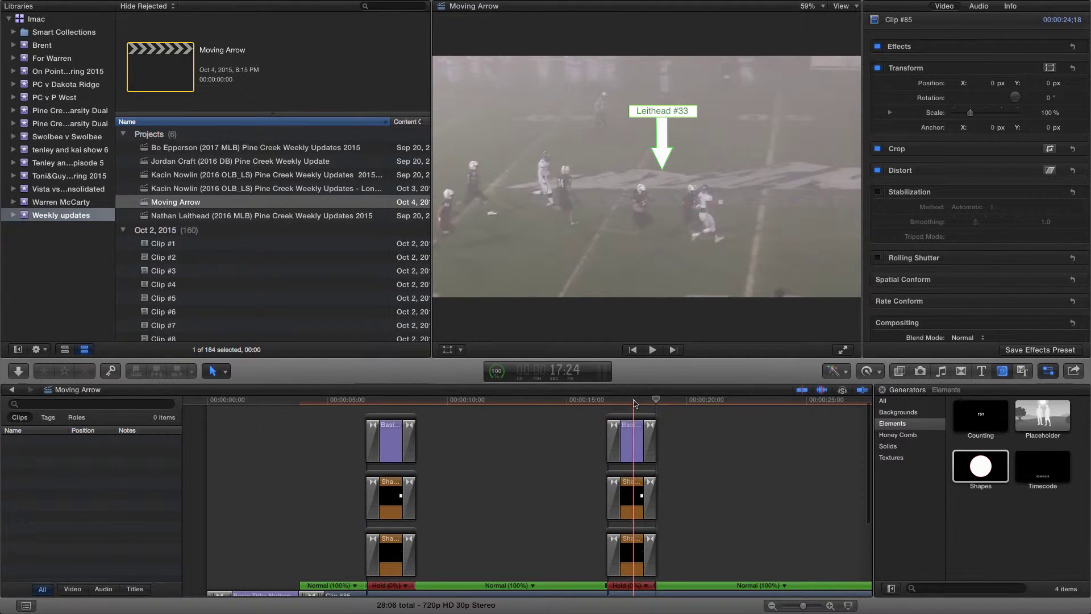
{"action": "left_click", "coordinate": [630, 401]}
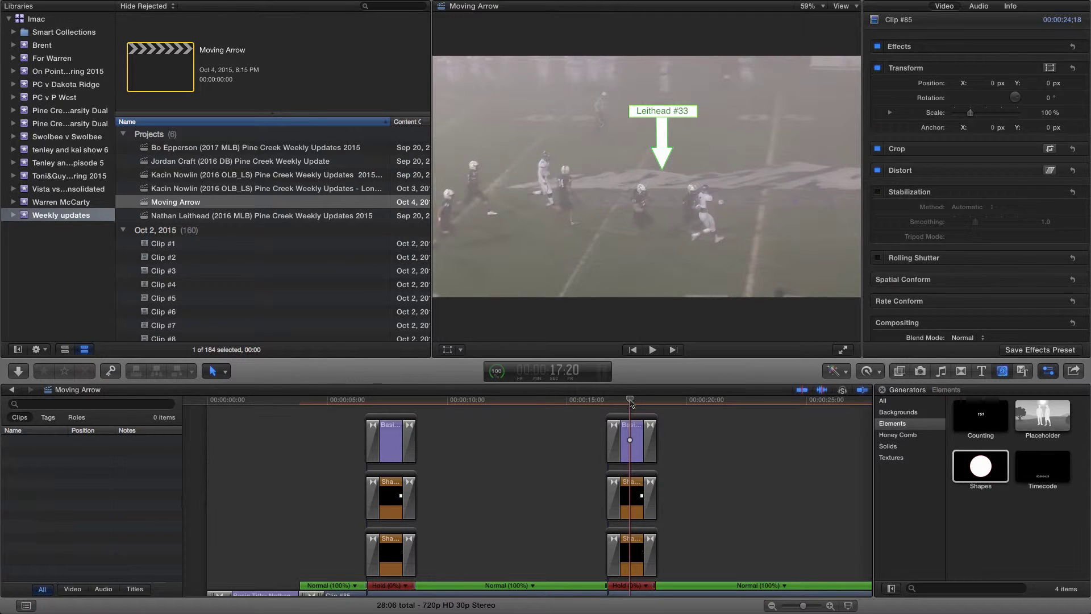
{"action": "left_click", "coordinate": [631, 547]}
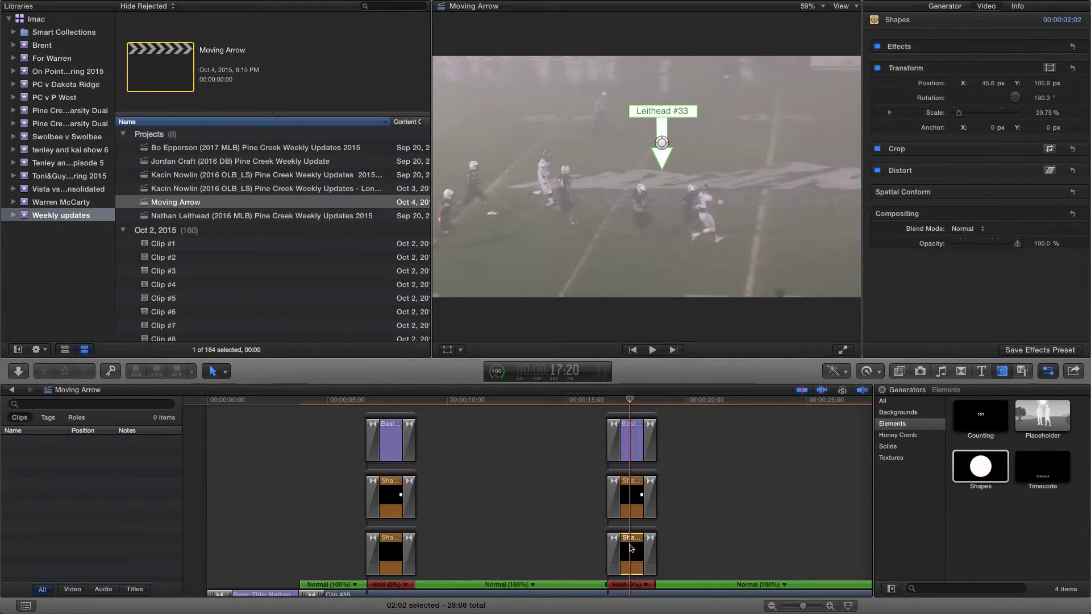
{"action": "left_click", "coordinate": [448, 350]}
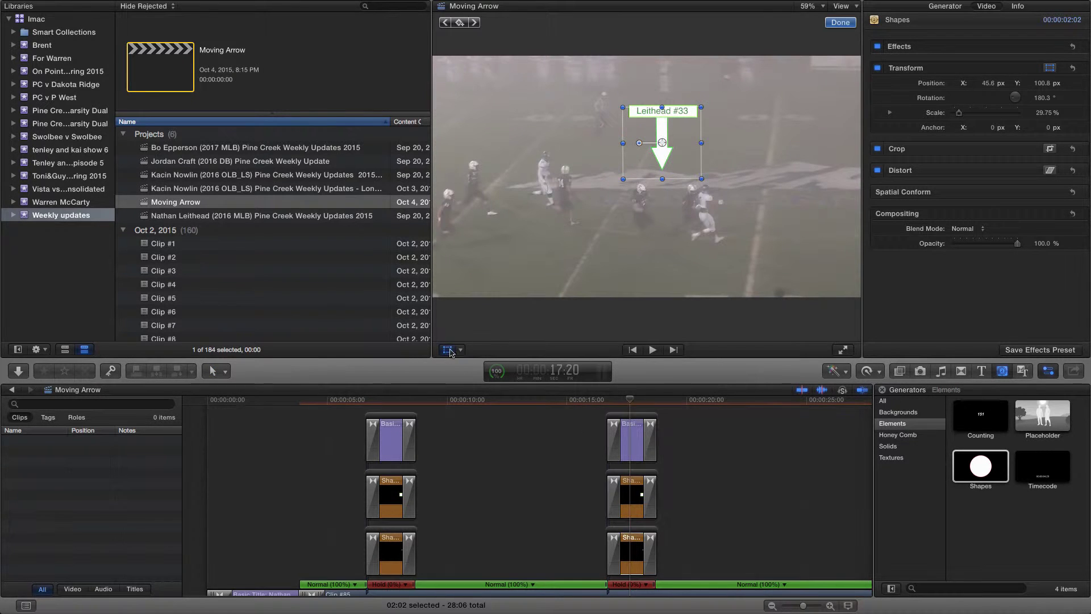
{"action": "left_click", "coordinate": [635, 549]}
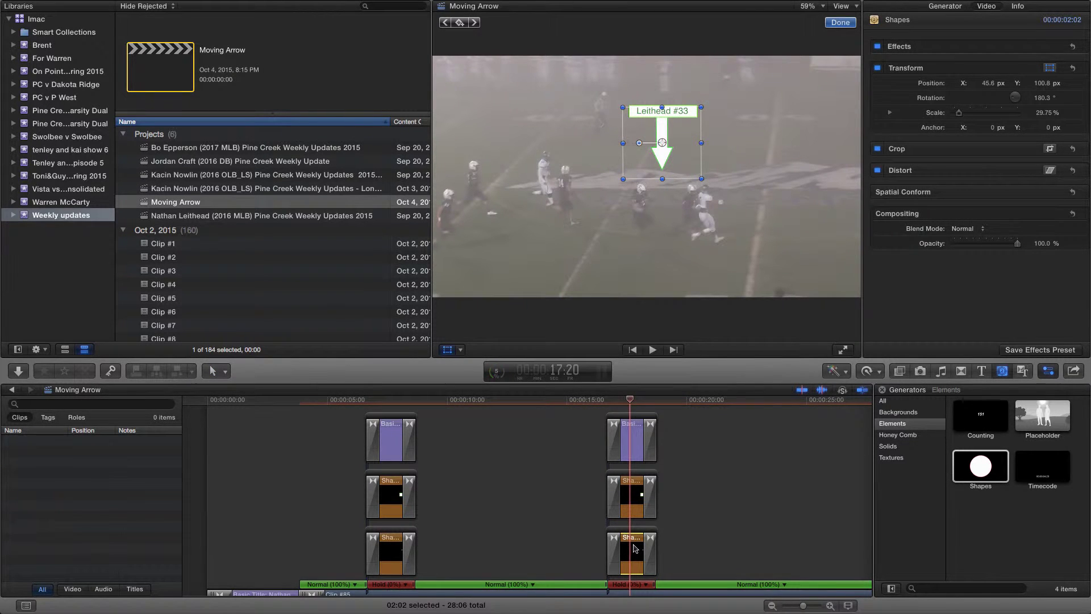
{"action": "left_click_drag", "start_coordinate": [663, 145], "coordinate": [641, 152]}
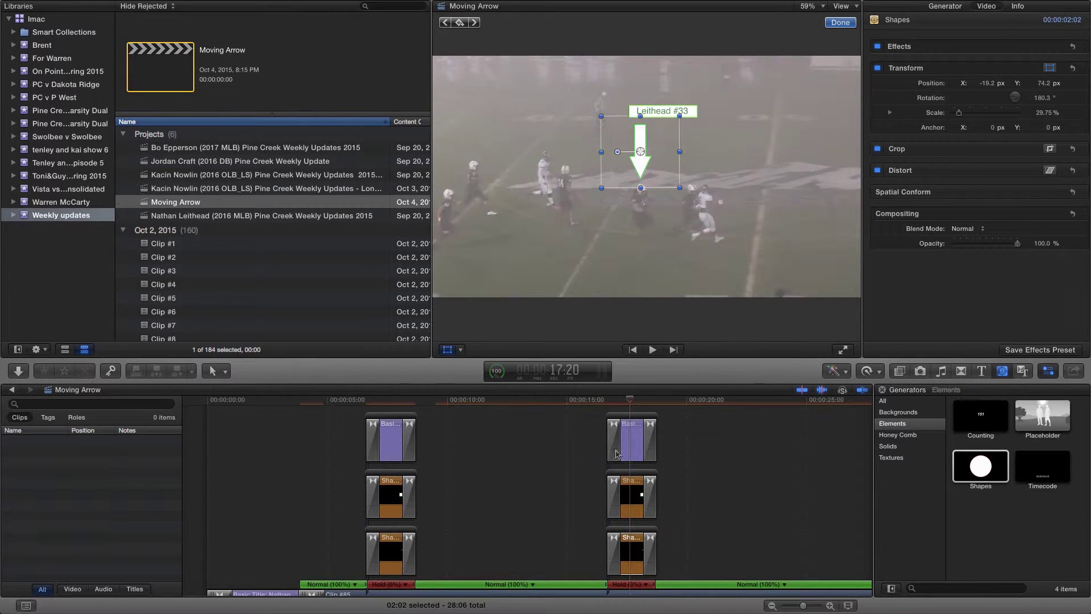
Move the second hold's white label box above the arrow to about X -15.6, Y 167.2 px, and place the player's title on it.
{"action": "left_click", "coordinate": [630, 492]}
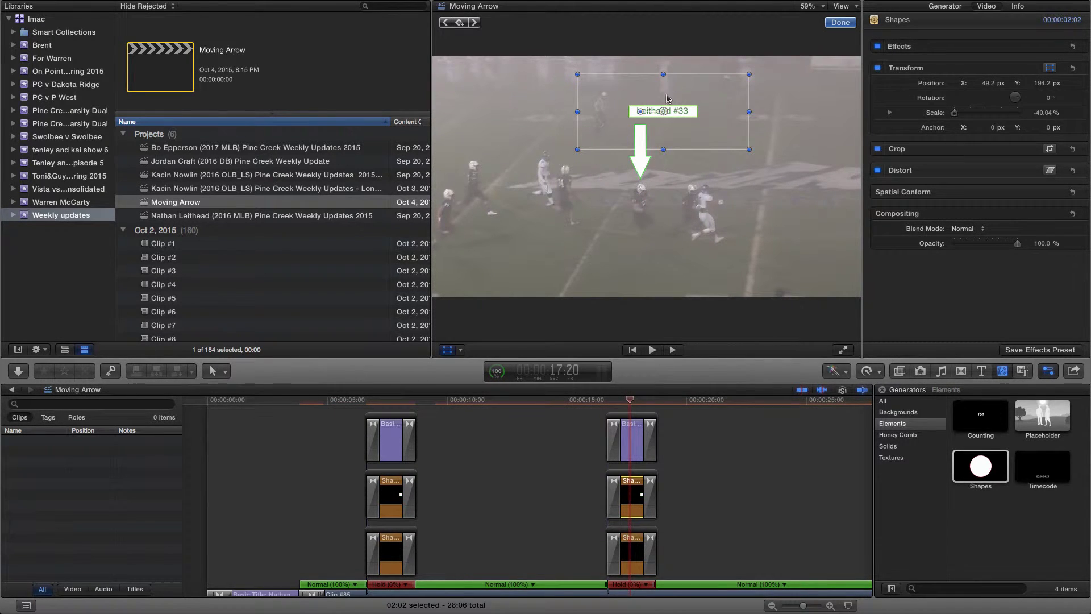
{"action": "left_click_drag", "start_coordinate": [664, 112], "coordinate": [641, 121]}
{"action": "left_click", "coordinate": [620, 433]}
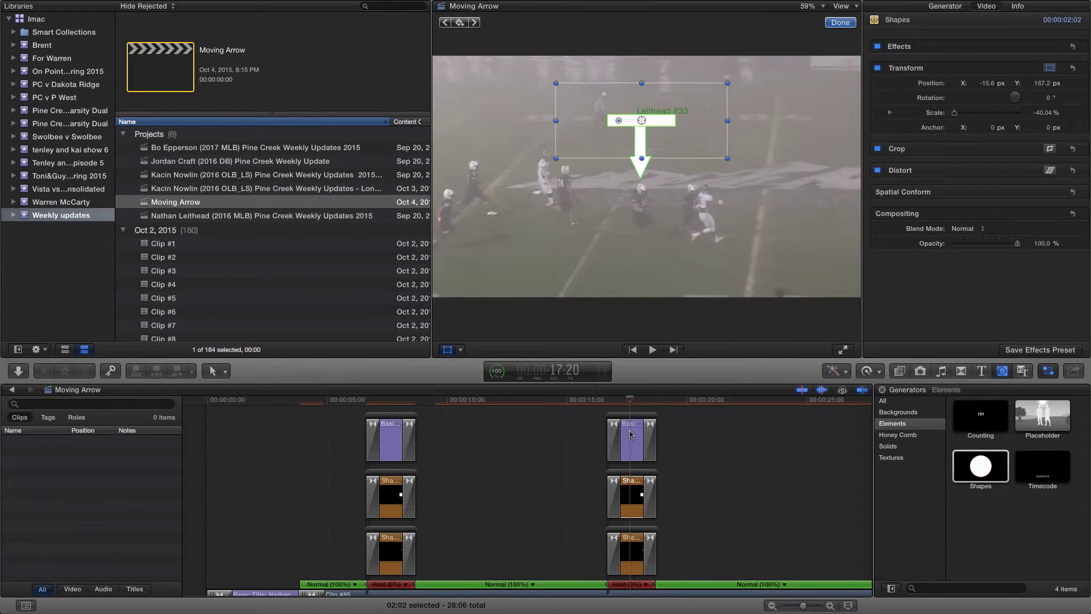
{"action": "left_click", "coordinate": [632, 401]}
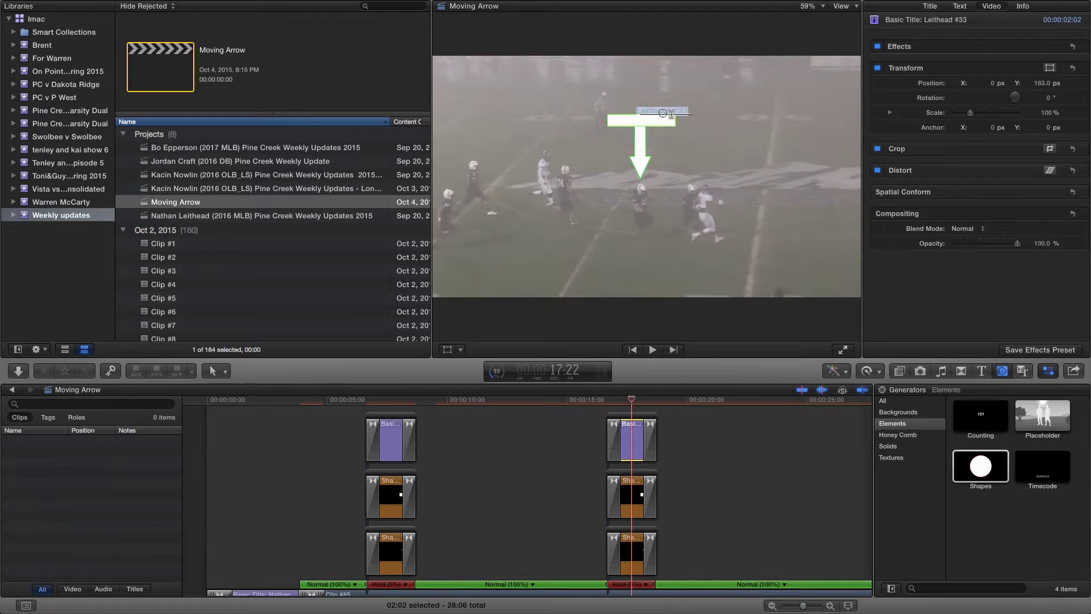
{"action": "left_click_drag", "start_coordinate": [663, 114], "coordinate": [641, 121]}
Play the project from between the two holds through the second hold and stop at 25:01 to check the label and arrow.
{"action": "scroll", "coordinate": [725, 483], "scroll_direction": "down", "scroll_amount": 3}
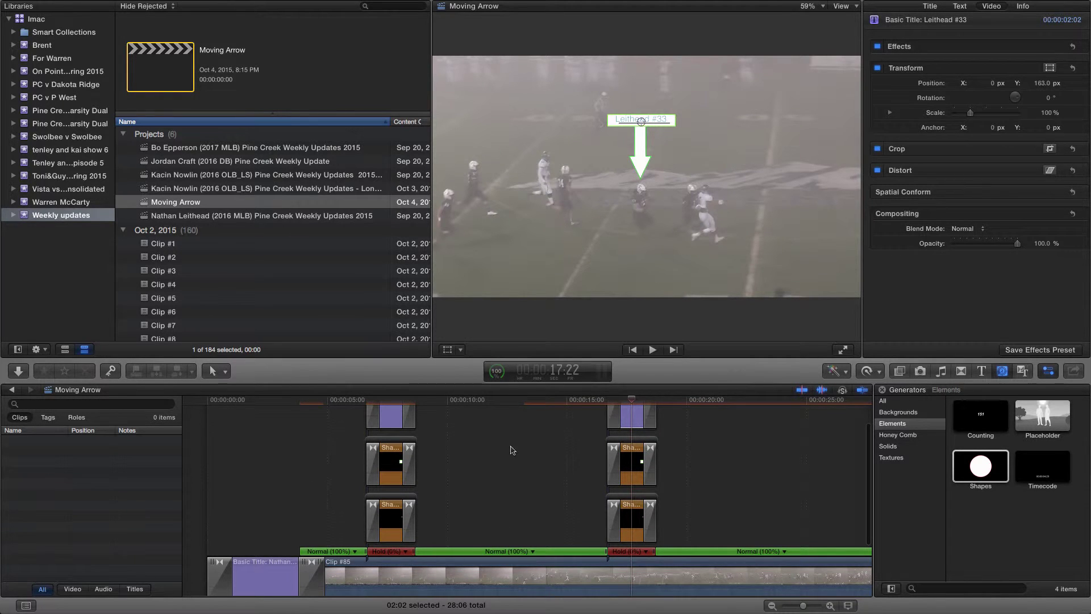
{"action": "left_click", "coordinate": [492, 401]}
{"action": "key", "text": "space"}
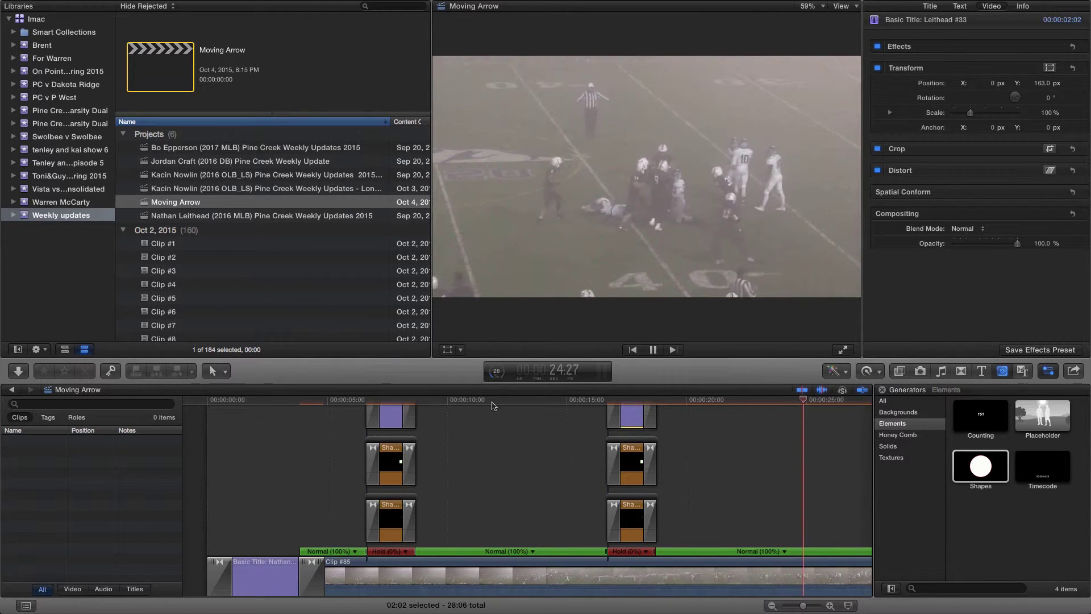
{"action": "key", "text": "space"}
{"action": "scroll", "coordinate": [730, 475], "scroll_direction": "down", "scroll_amount": 3}
{"action": "scroll", "coordinate": [729, 474], "scroll_direction": "right", "scroll_amount": 2}
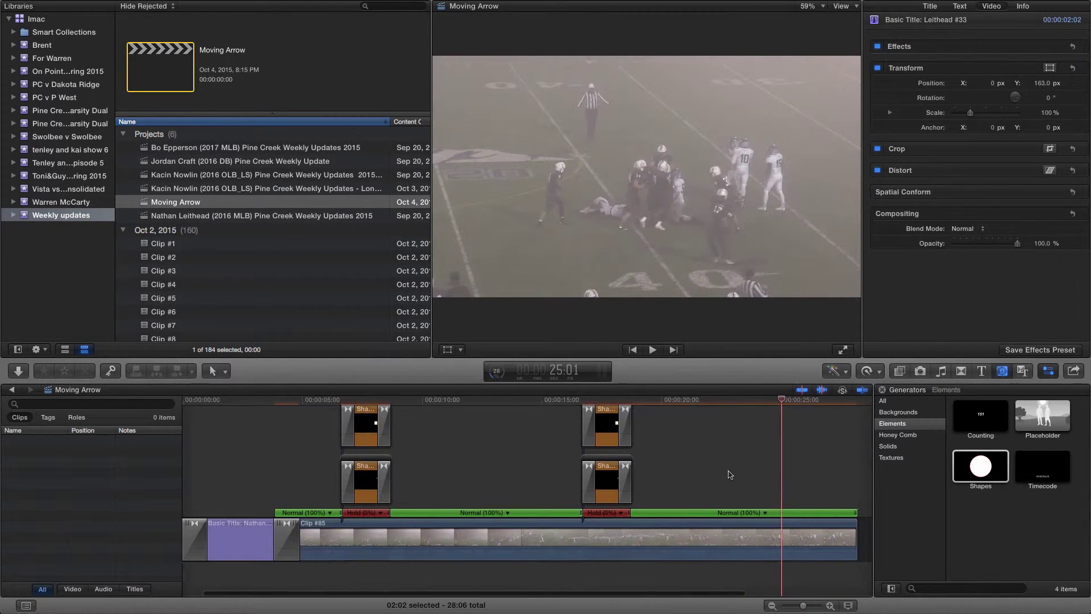
{"action": "scroll", "coordinate": [730, 474], "scroll_direction": "right", "scroll_amount": 1}
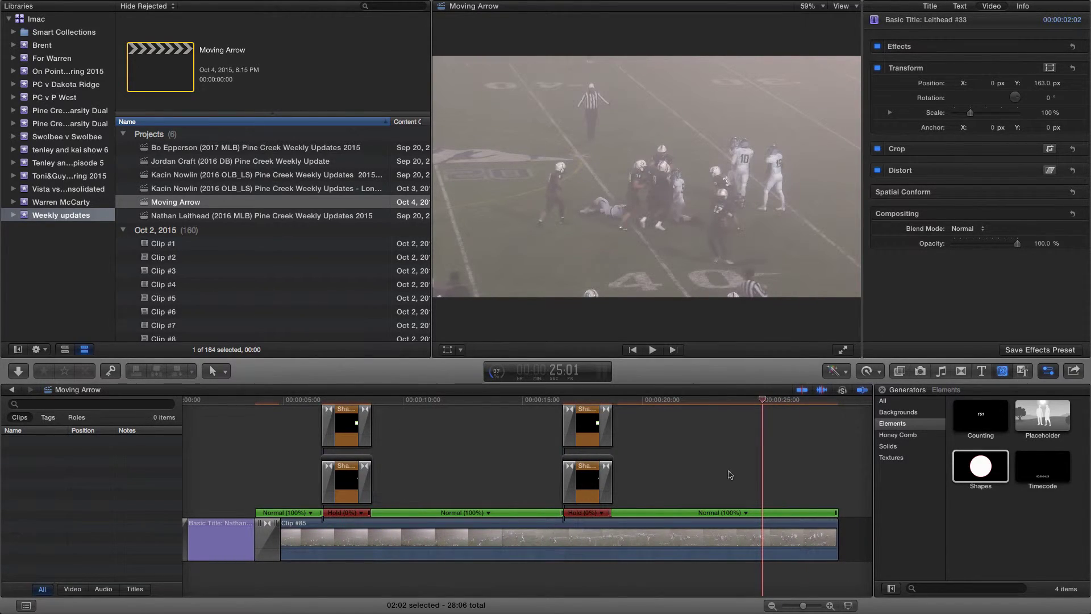
{"action": "key", "text": "super+Tab"}
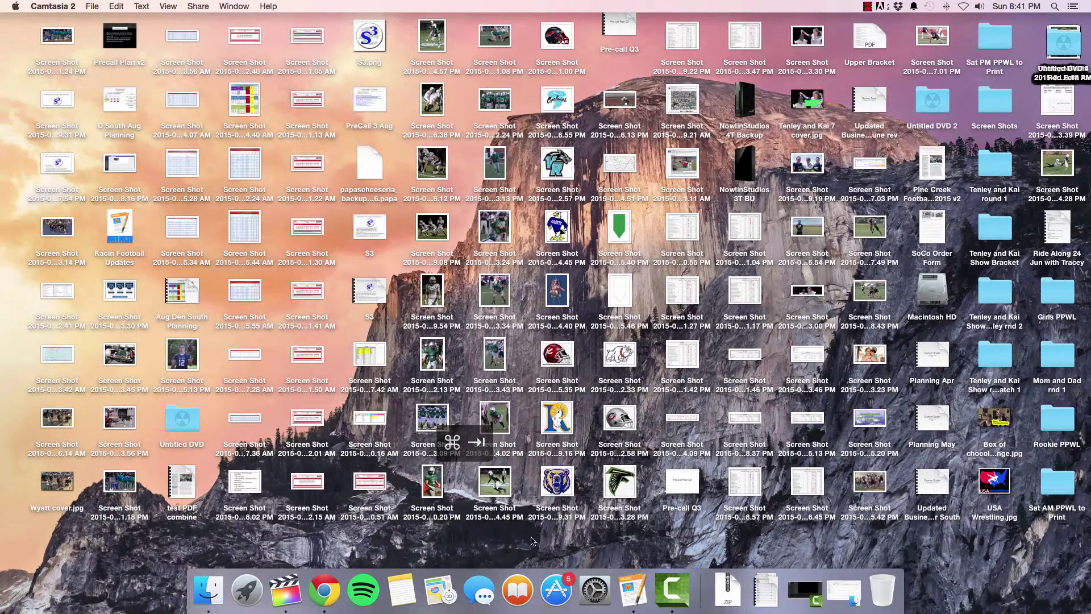
{"action": "left_click", "coordinate": [328, 589]}
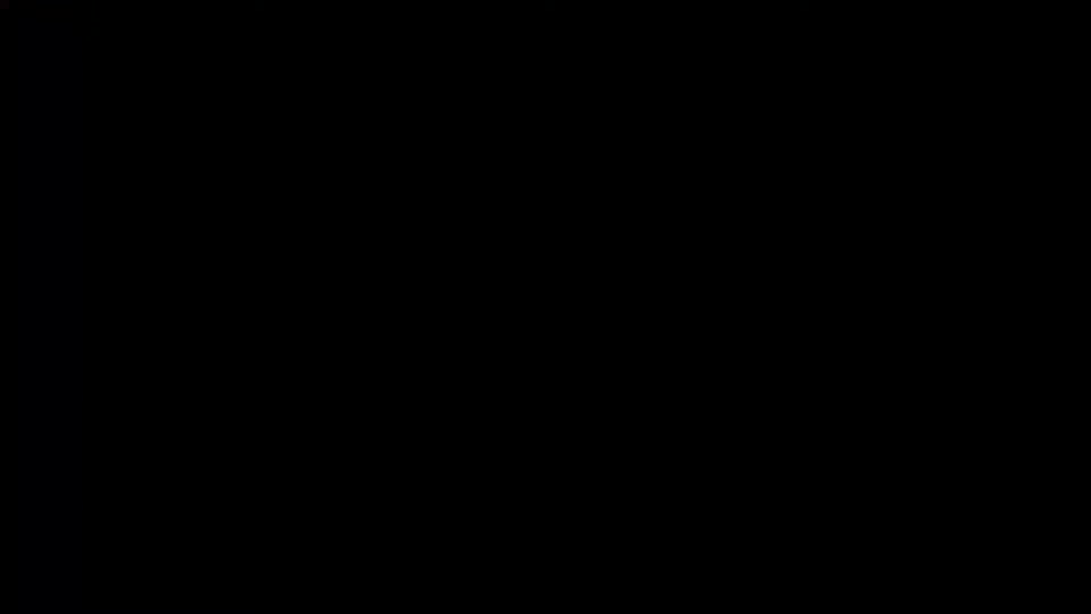
{"action": "mouse_move", "coordinate": [785, 612]}
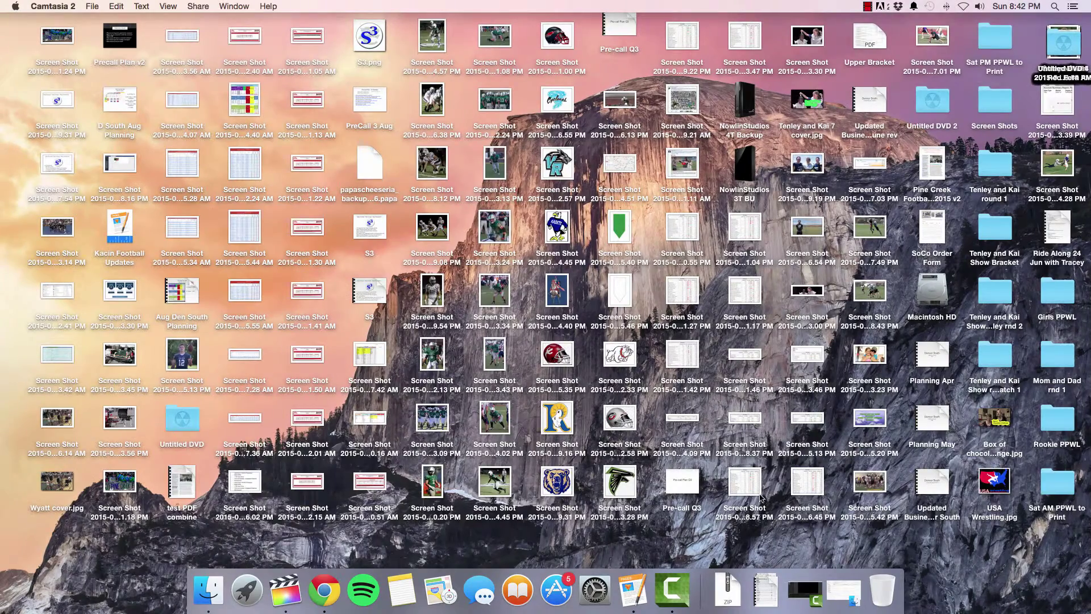
{"action": "left_click", "coordinate": [867, 7]}
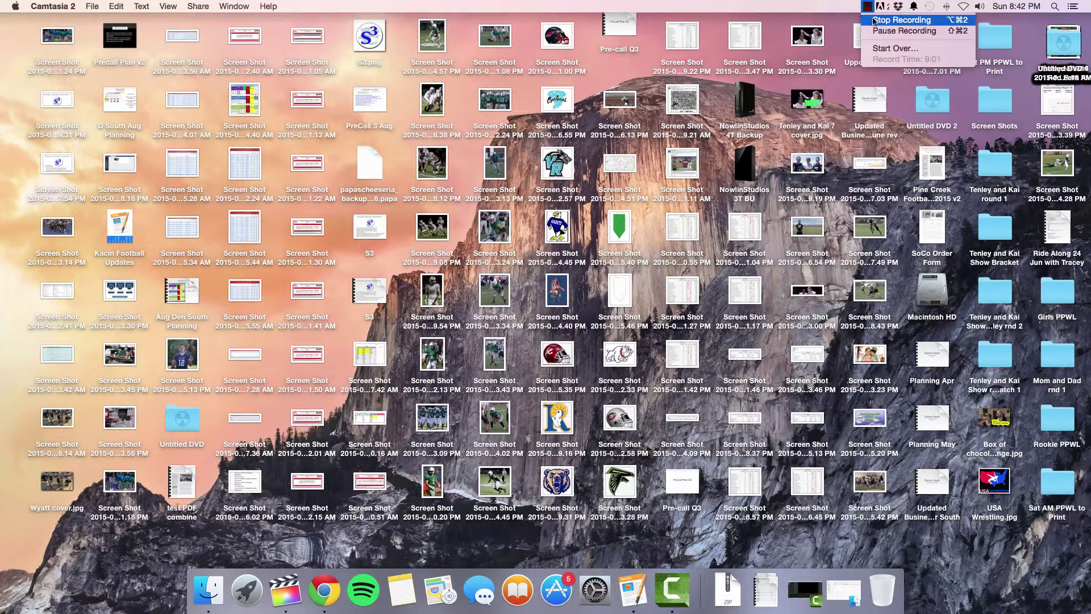